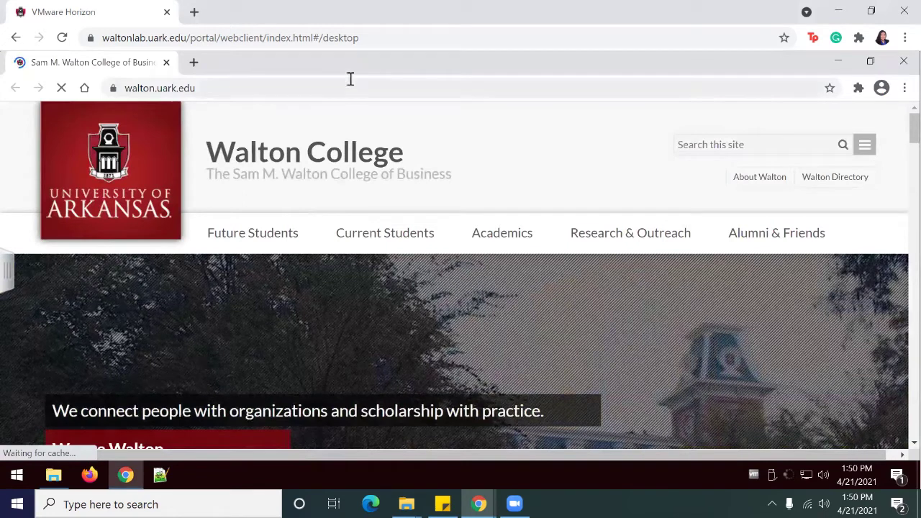
- Search Google for 'google sheet' from the browser address bar
left_click(340, 92)
type("googel")
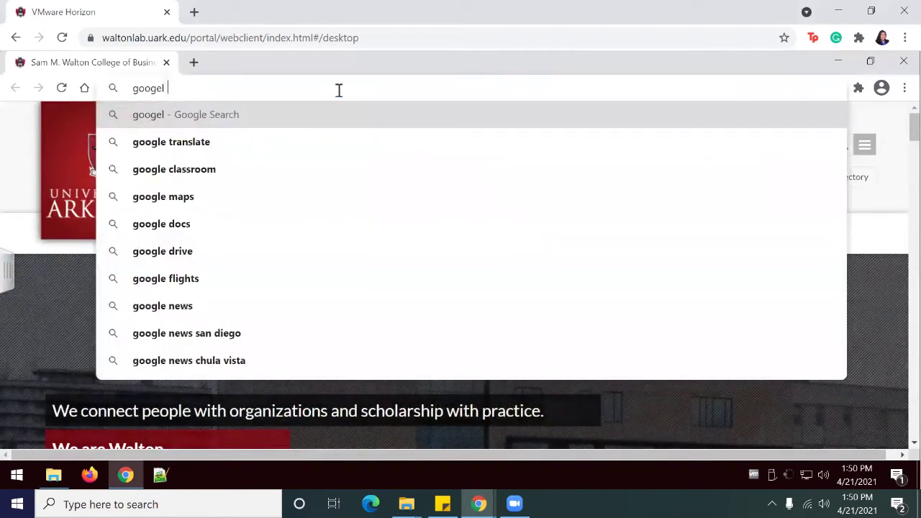
key("BackSpace")
key("BackSpace")
type("le sheet")
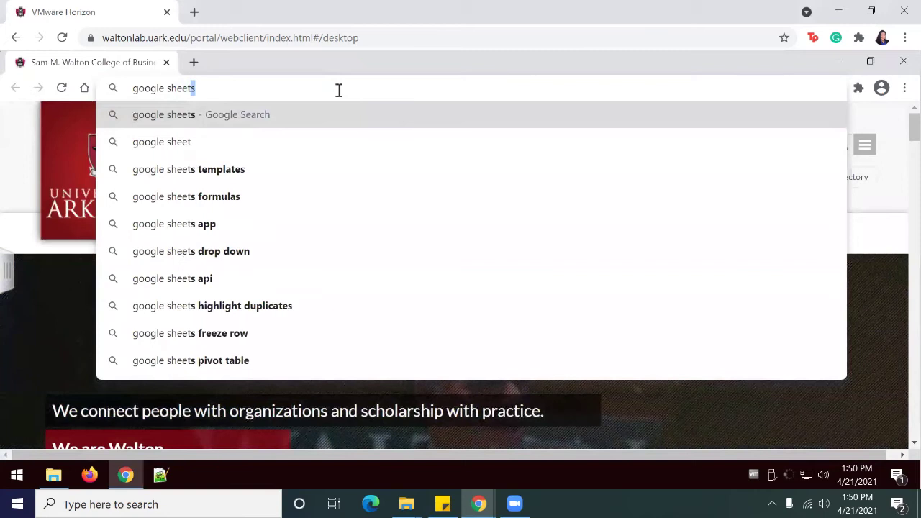
key("Return")
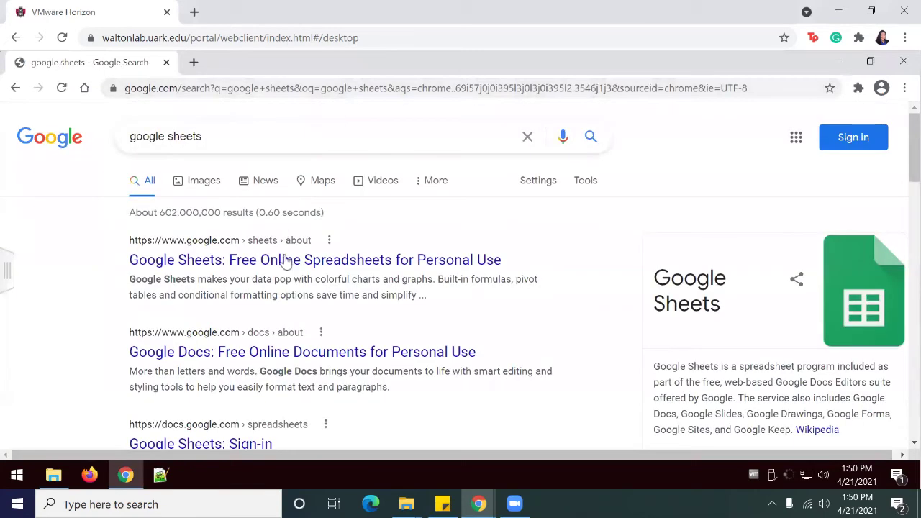
- Open the Google Sheets product page and go to Sheets for personal use
left_click(306, 263)
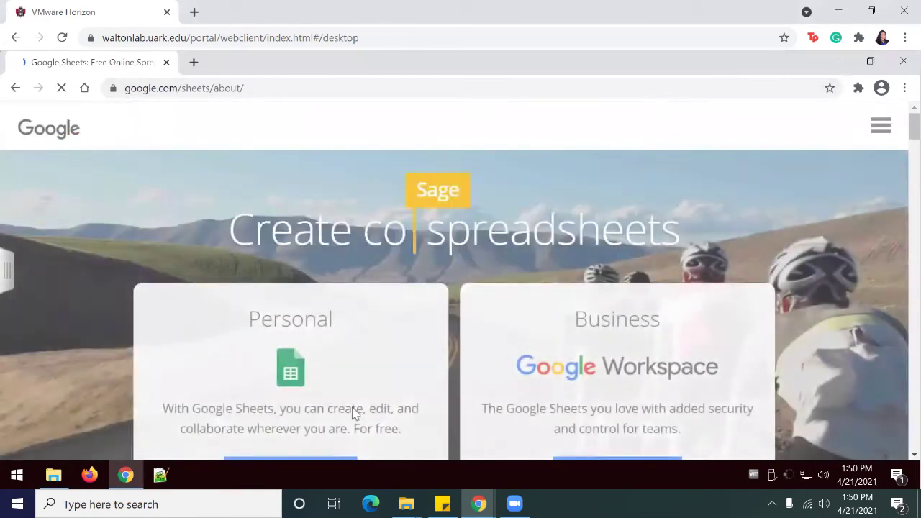
scroll(340, 368, "down", 5)
scroll(416, 292, "down", 10)
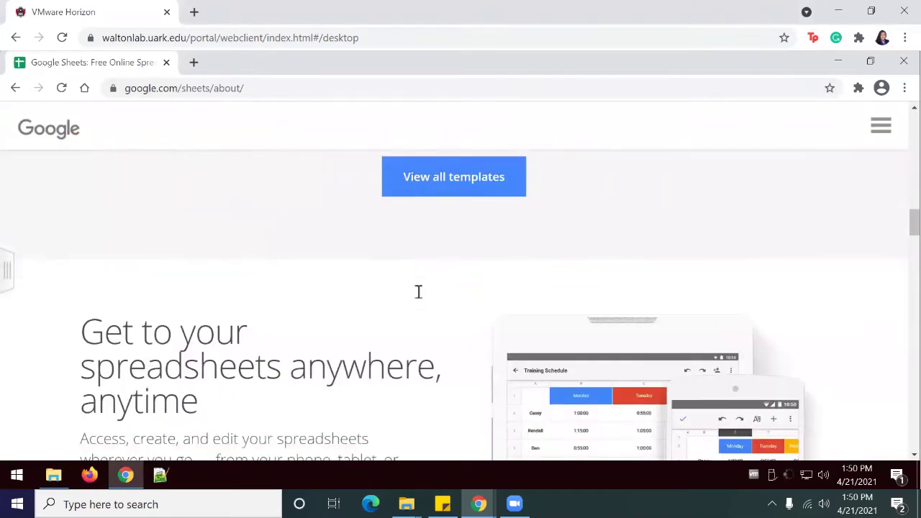
scroll(418, 298, "up", 15)
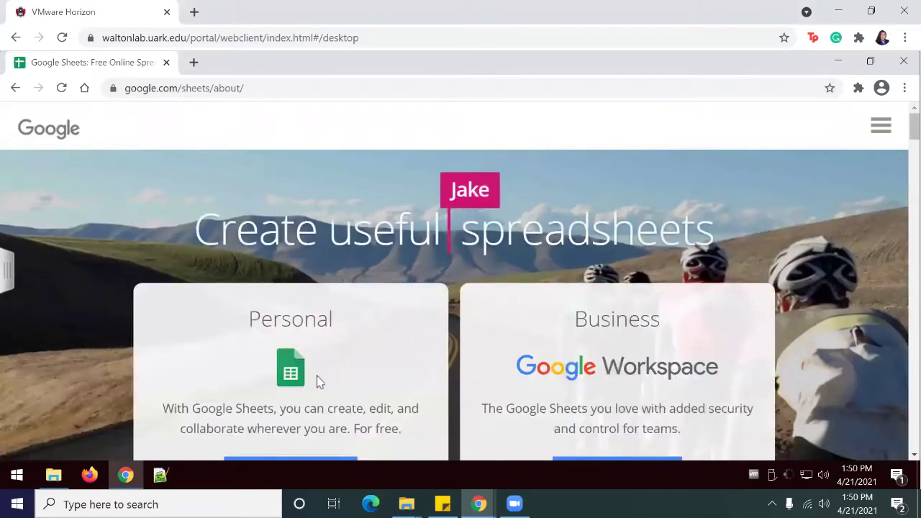
left_click(329, 462)
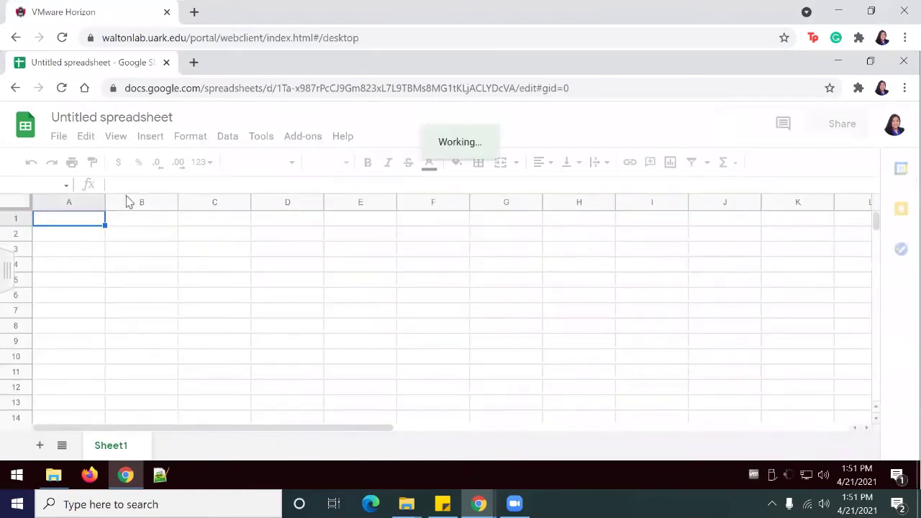
- Rename the spreadsheet to 'XBRL Common' and launch its Apps Script editor from Tools
left_click(114, 121)
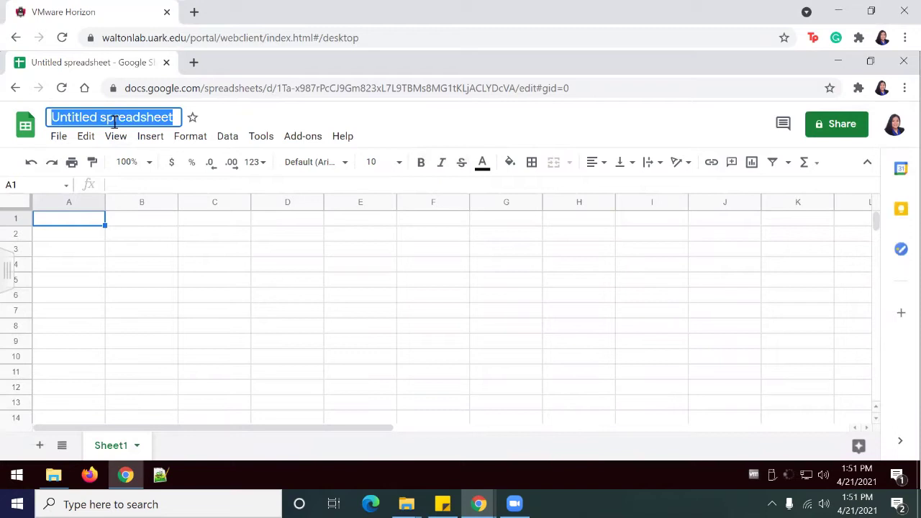
type("XBRL")
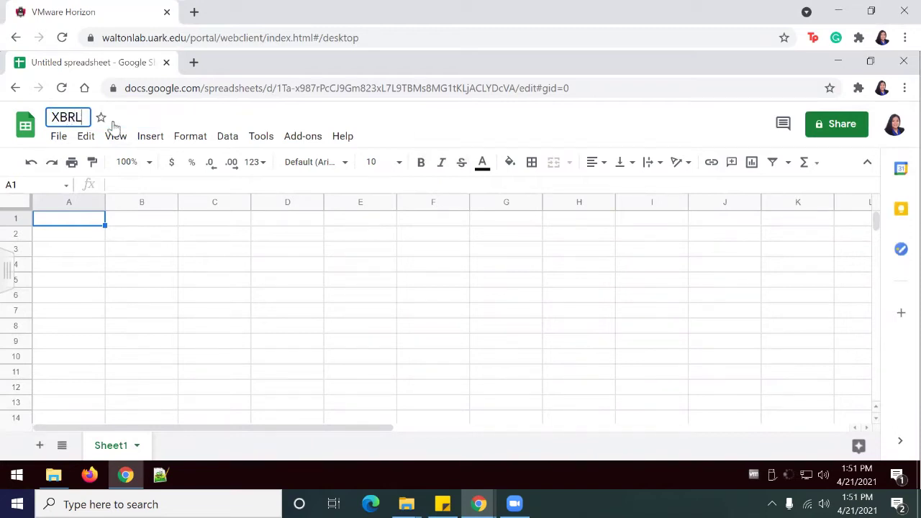
type(" Common")
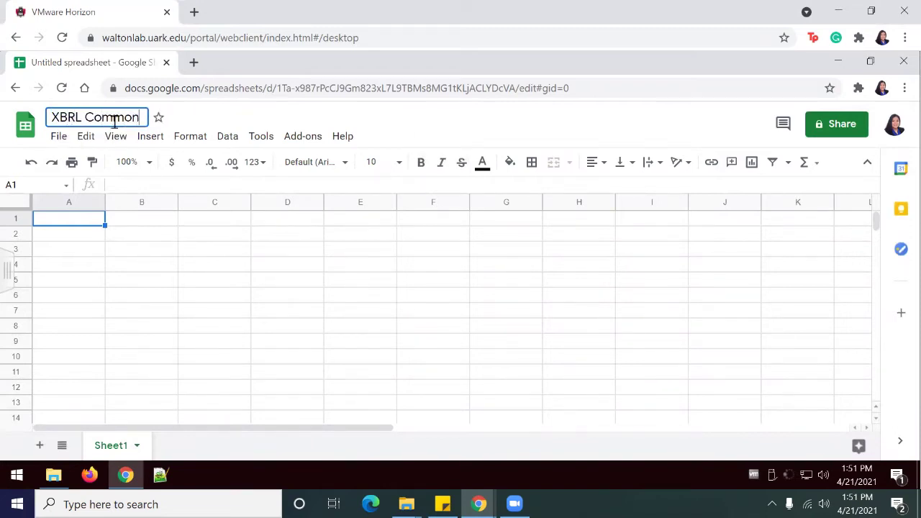
left_click(201, 221)
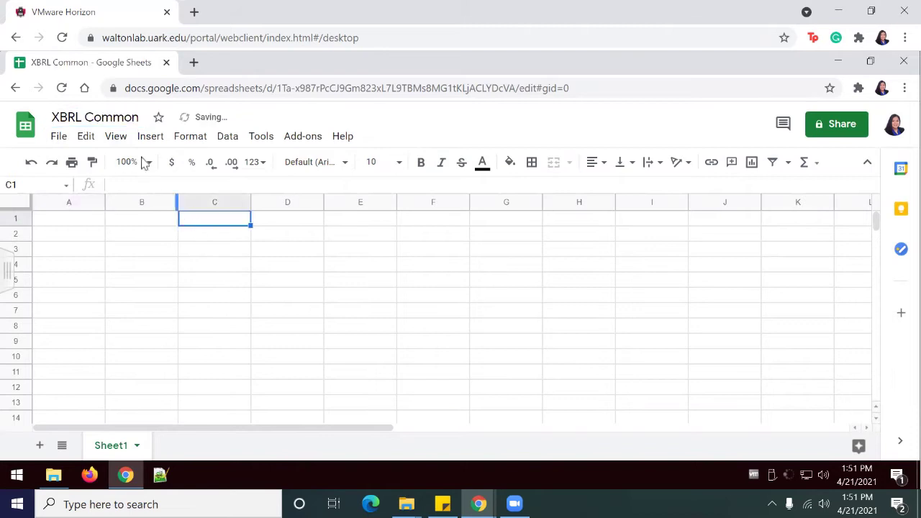
left_click(262, 137)
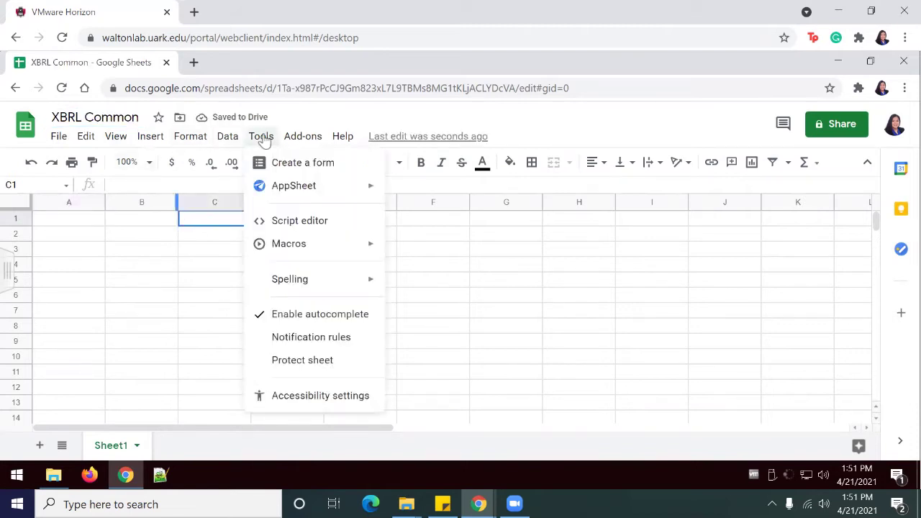
left_click(320, 226)
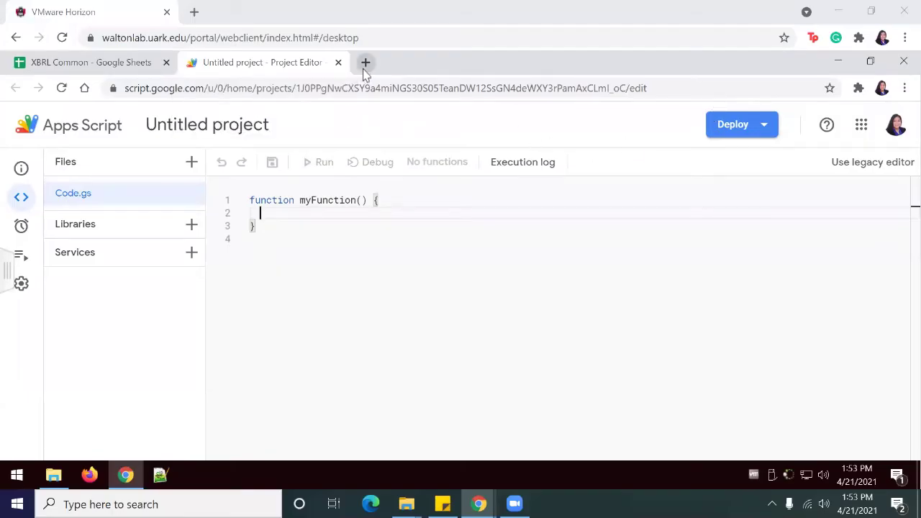
- In a new tab, load findynamics.com/gsheets/ixbrlanalyst.gs, correcting the address typos
left_click(365, 62)
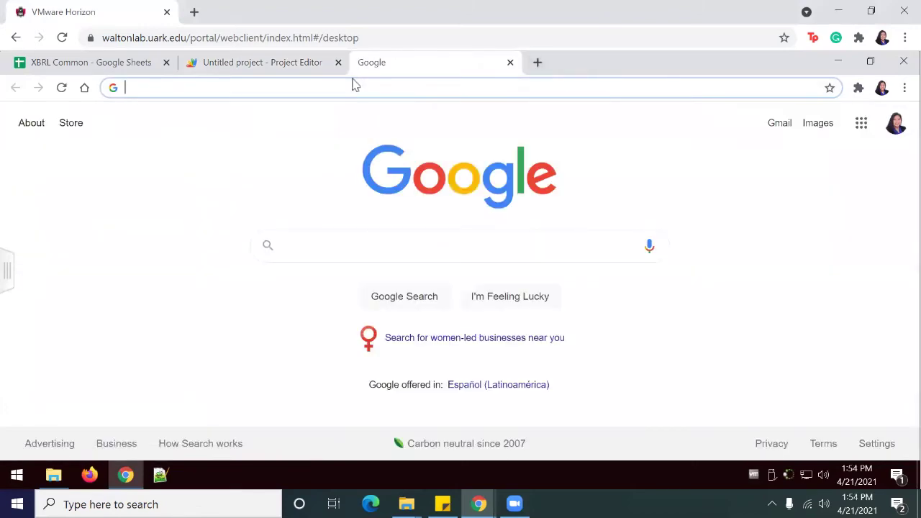
type("find")
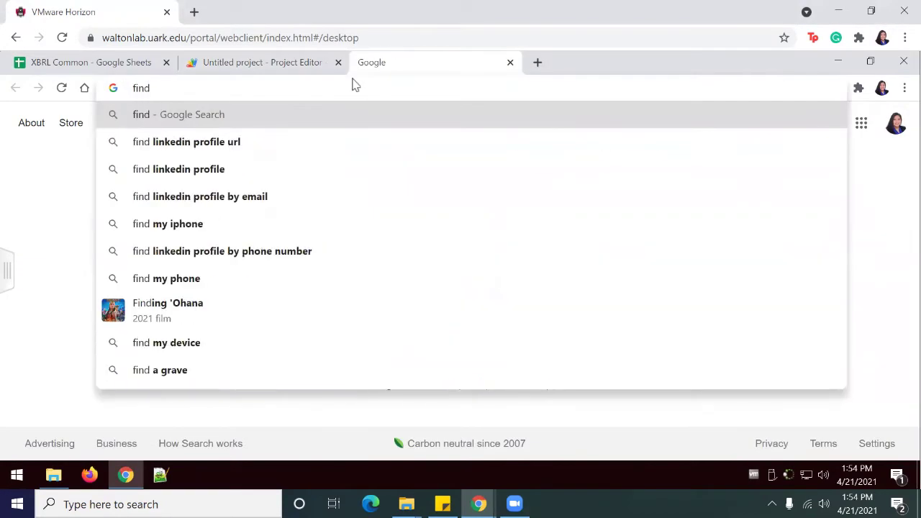
type("dynamic")
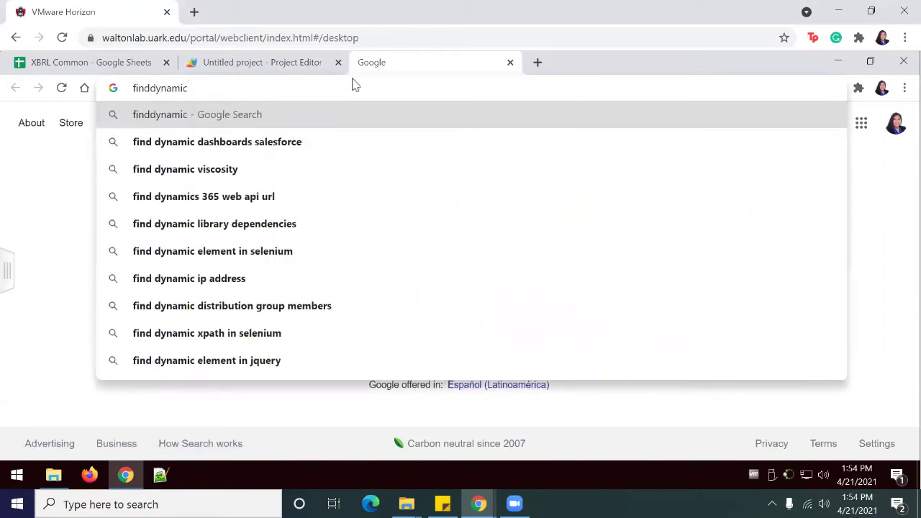
type("s.con")
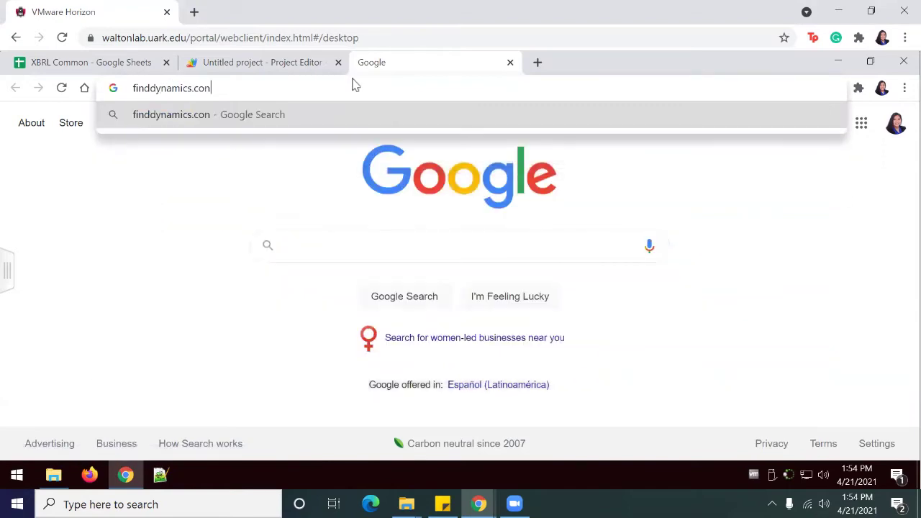
key("BackSpace")
type("m/")
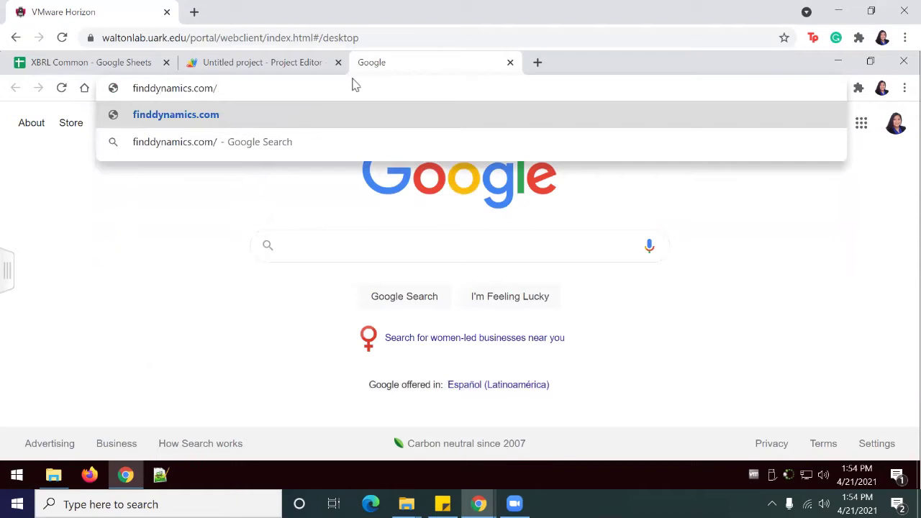
type("gsheets/ix")
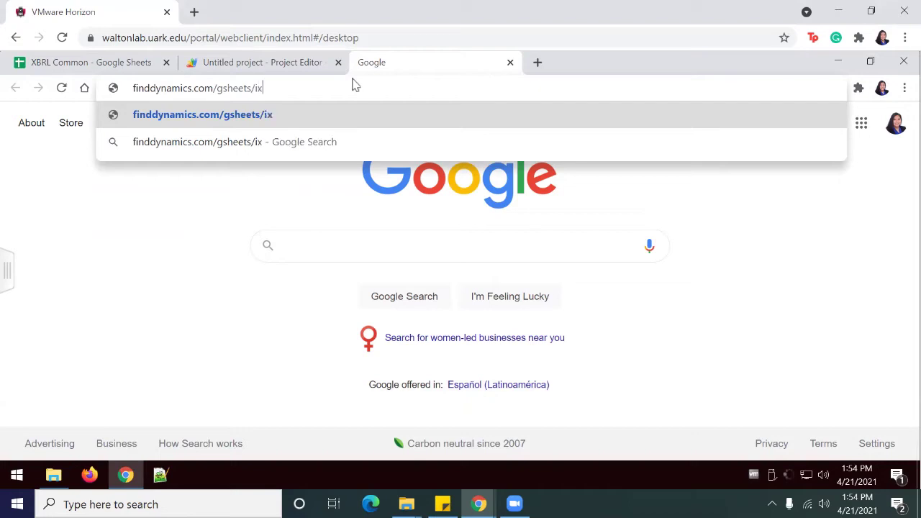
type("brlanalysts")
key("BackSpace")
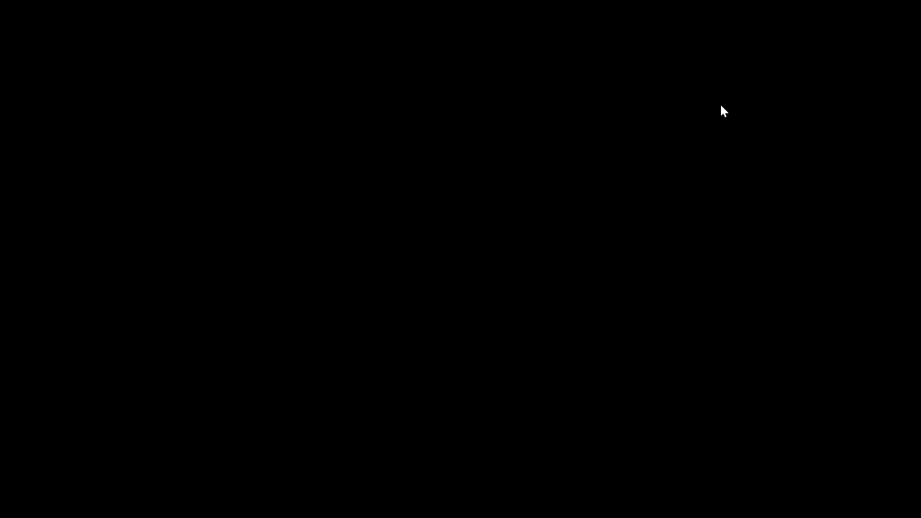
left_click(128, 92)
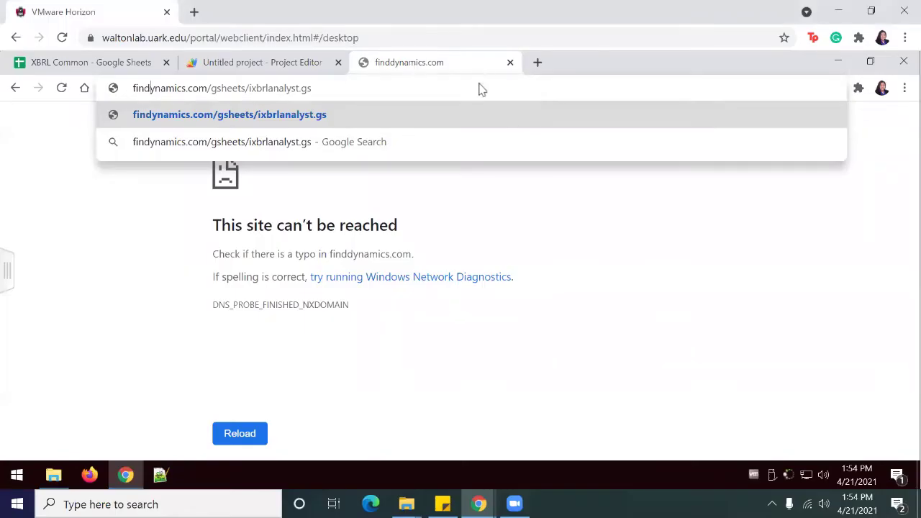
key("Return")
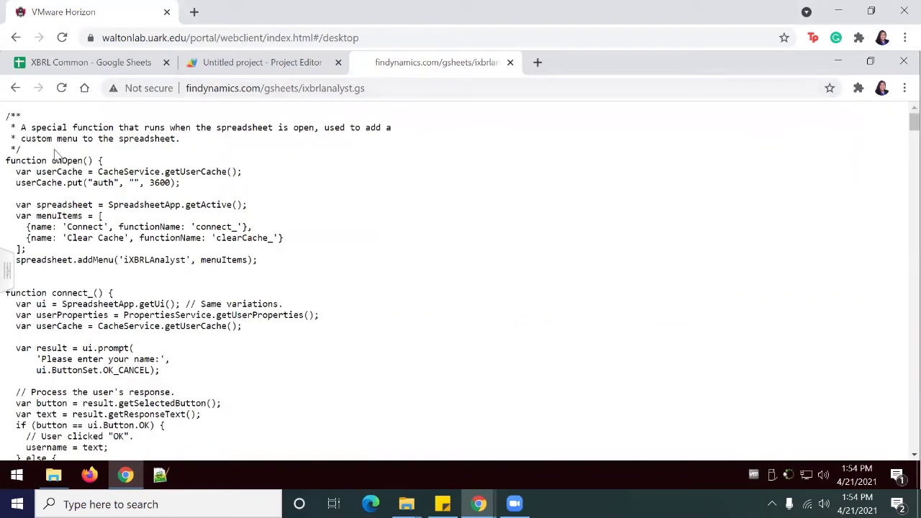
- Select and copy the whole ixbrlanalyst.gs script, then return to the Apps Script editor tab
left_click_drag(7, 113, 87, 177)
left_click_drag(159, 252, 252, 465)
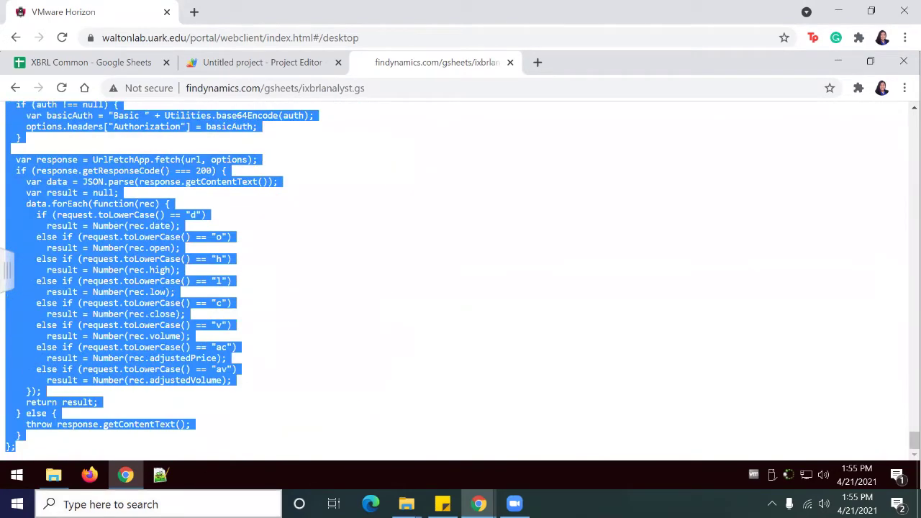
left_click(195, 69)
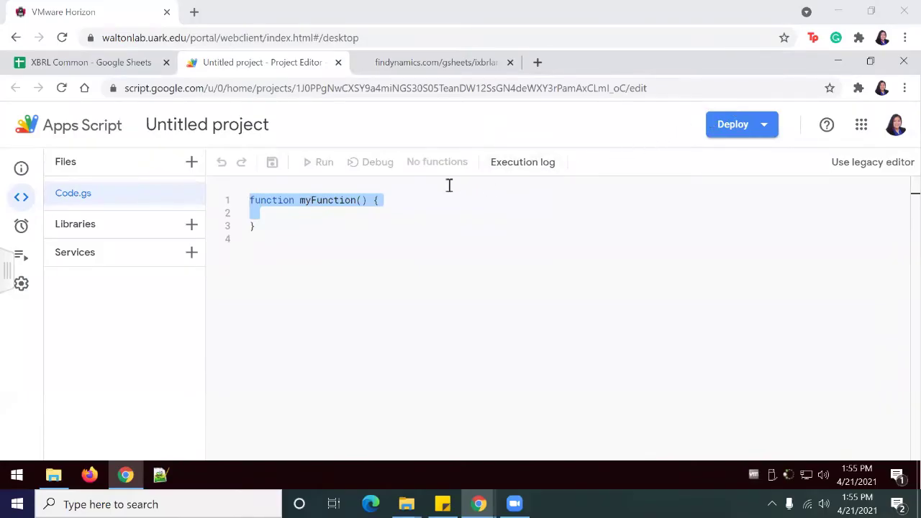
- Replace the default myFunction in Code.gs with the pasted script and save
left_click(262, 225)
left_click(251, 200, "shift")
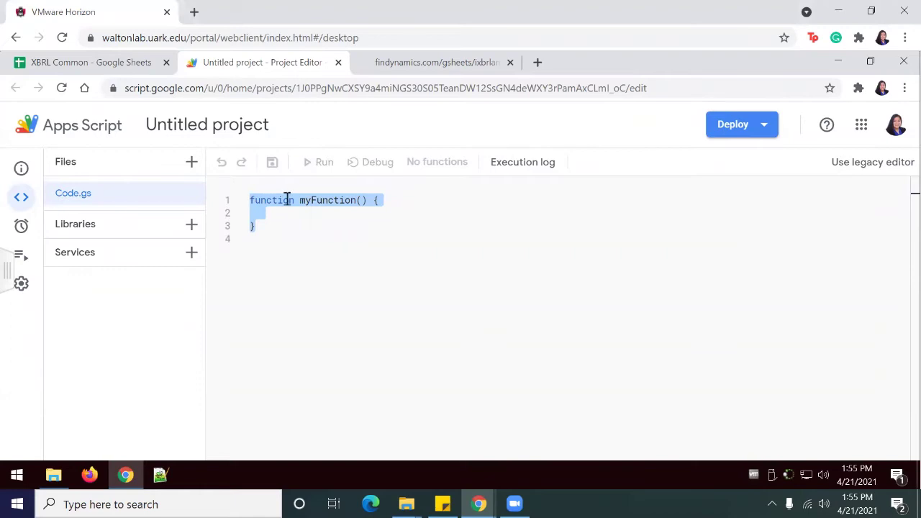
key("Delete")
key("ctrl+v")
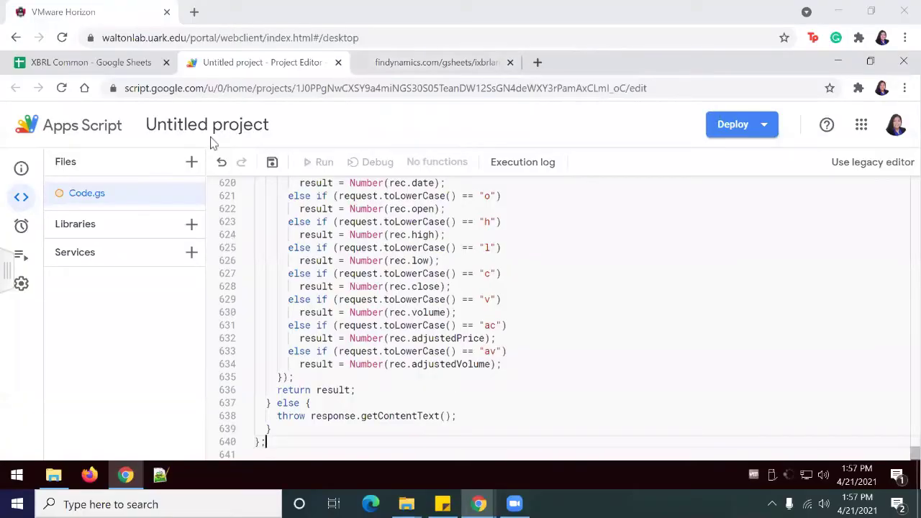
left_click(273, 163)
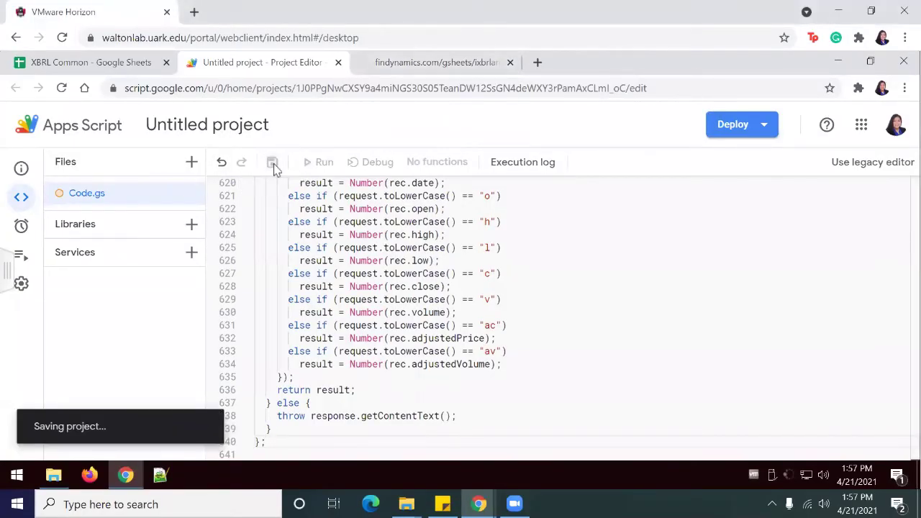
- Rename the Apps Script project to 'XBRL'
left_click(248, 126)
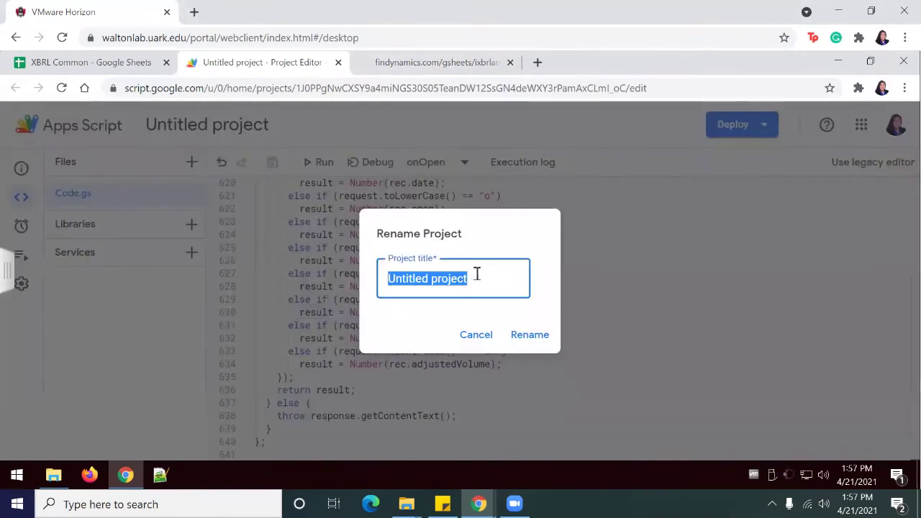
type("XBRL")
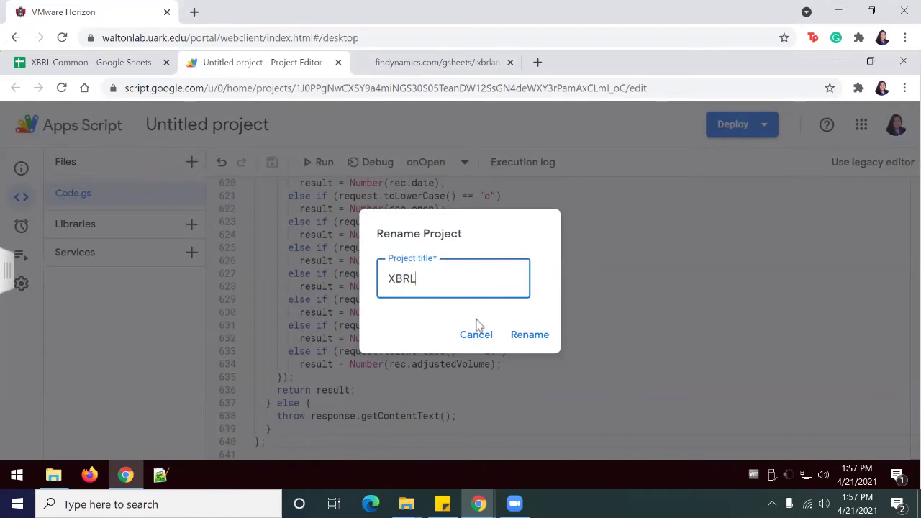
left_click(519, 334)
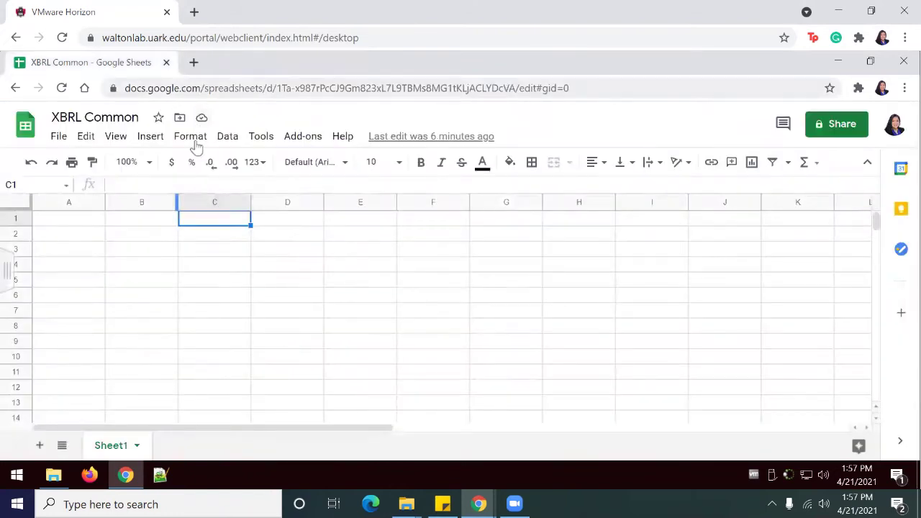
- Reload the XBRL Common spreadsheet so the iXBRLAnalyst menu appears
left_click(62, 38)
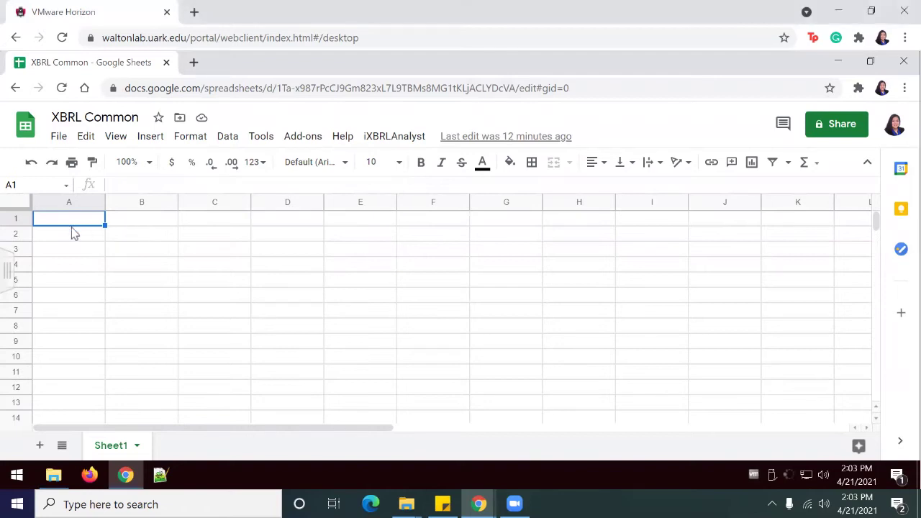
type("=")
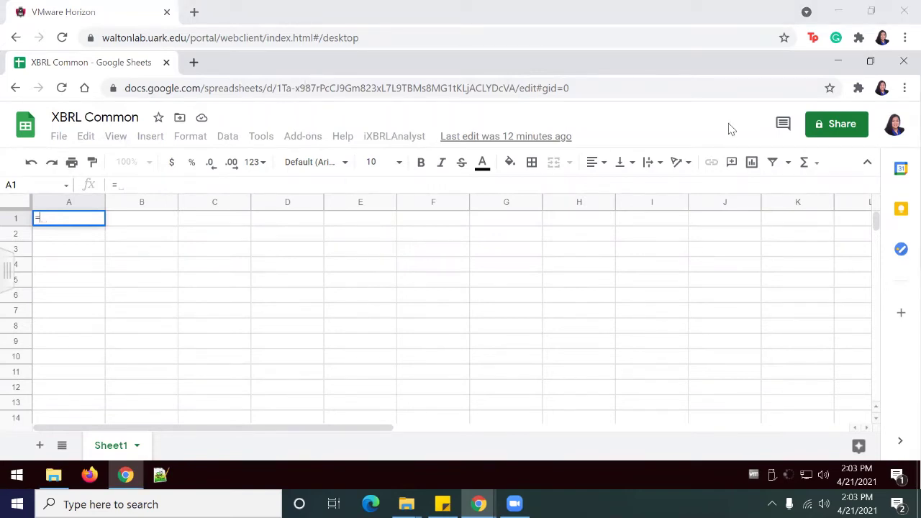
type("XBRLFact(\"AAPL\",\"AssetsCurrent\",\"2017\")")
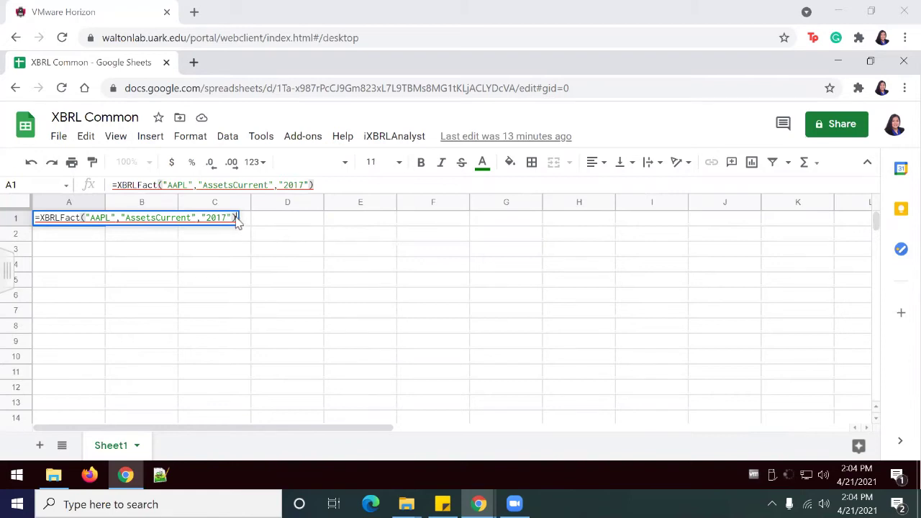
key("Return")
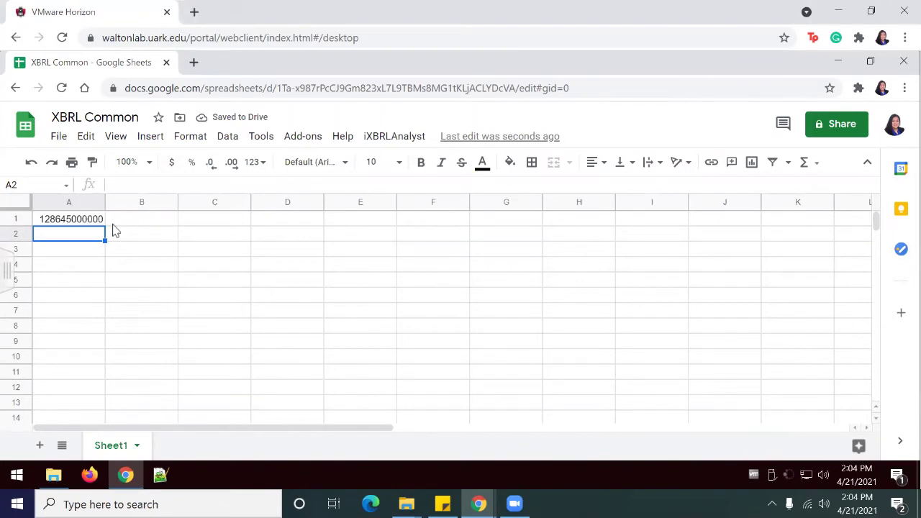
left_click(59, 223)
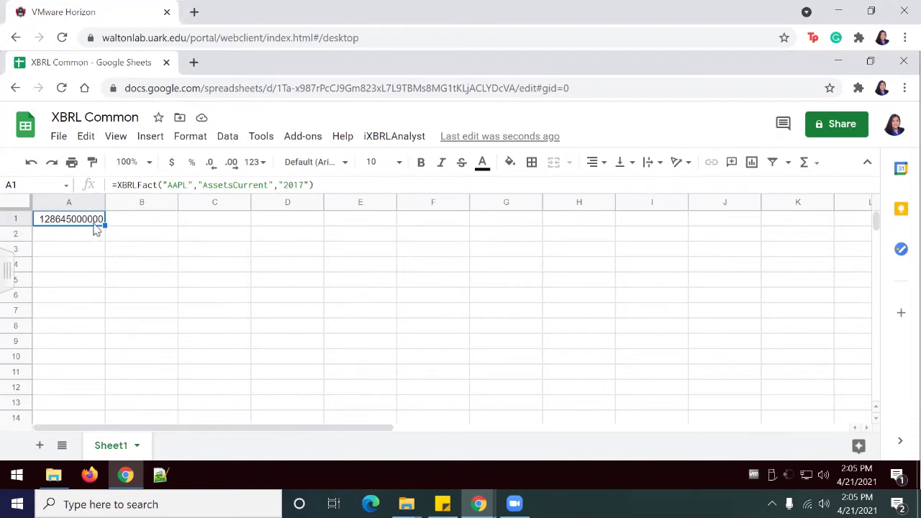
key("Delete")
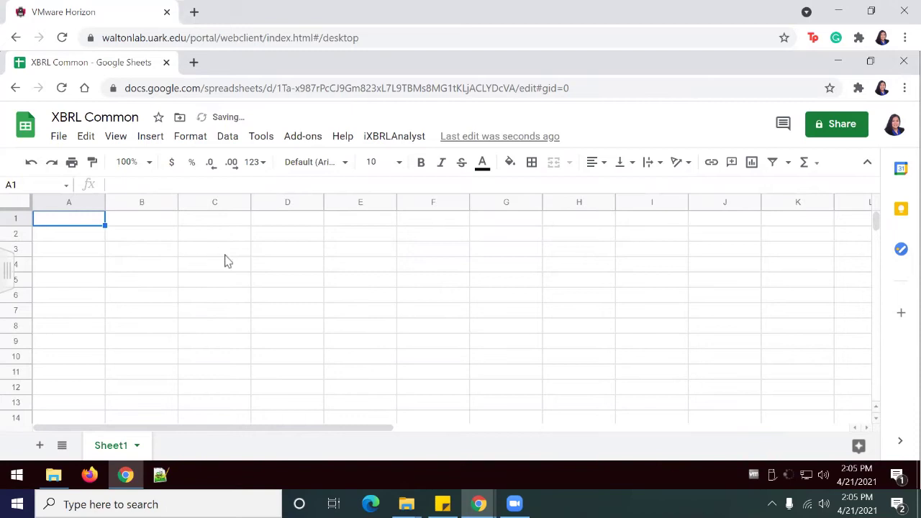
scroll(238, 273, "down", 3)
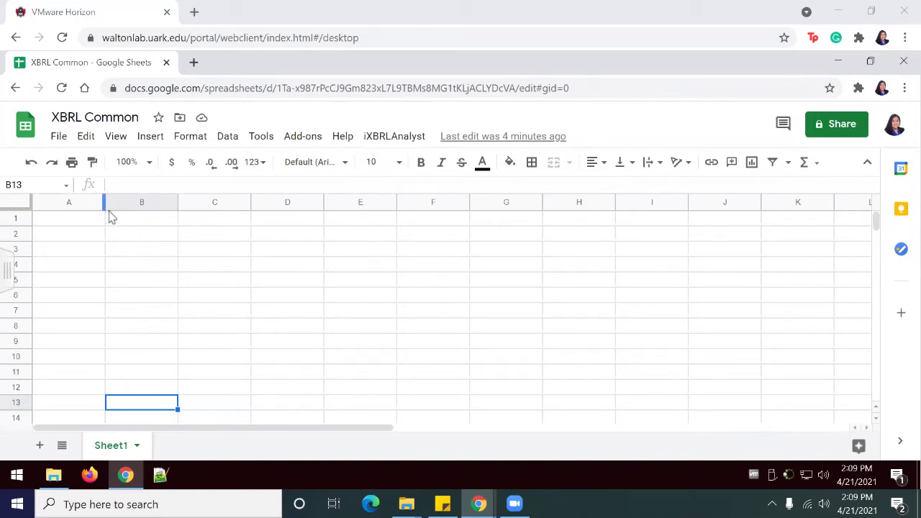
- Left-align the Company/AAPL, Year/2016, Period/Y, Scale/1000000 settings block in A1:B4
left_click(101, 221)
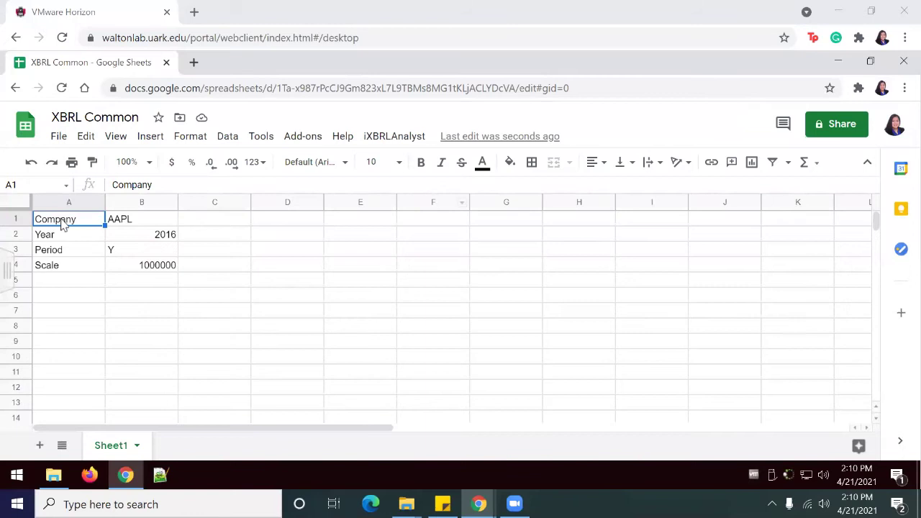
left_click_drag(79, 223, 147, 270)
left_click(600, 164)
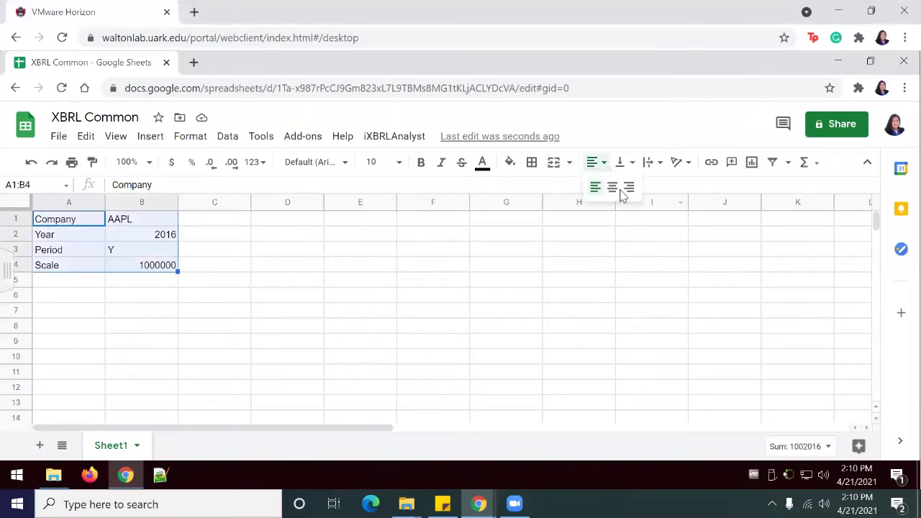
left_click(596, 188)
left_click(310, 298)
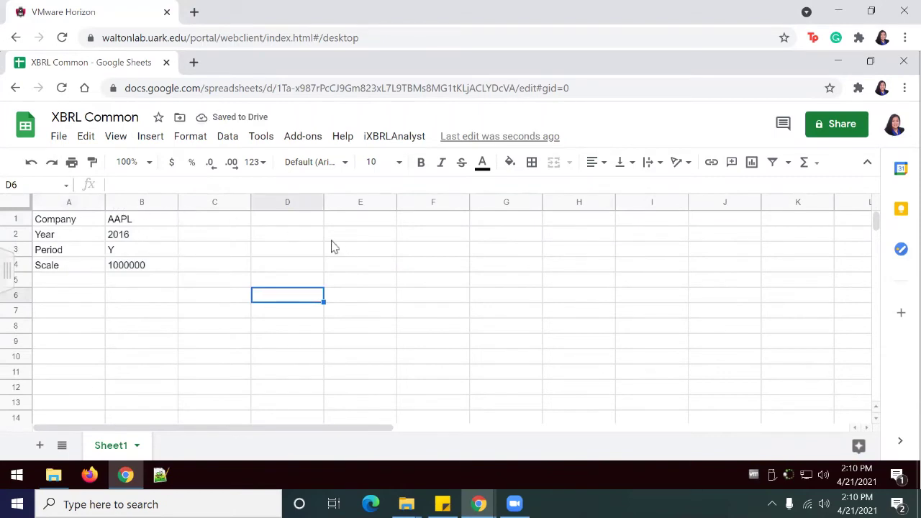
scroll(327, 247, "down", 3)
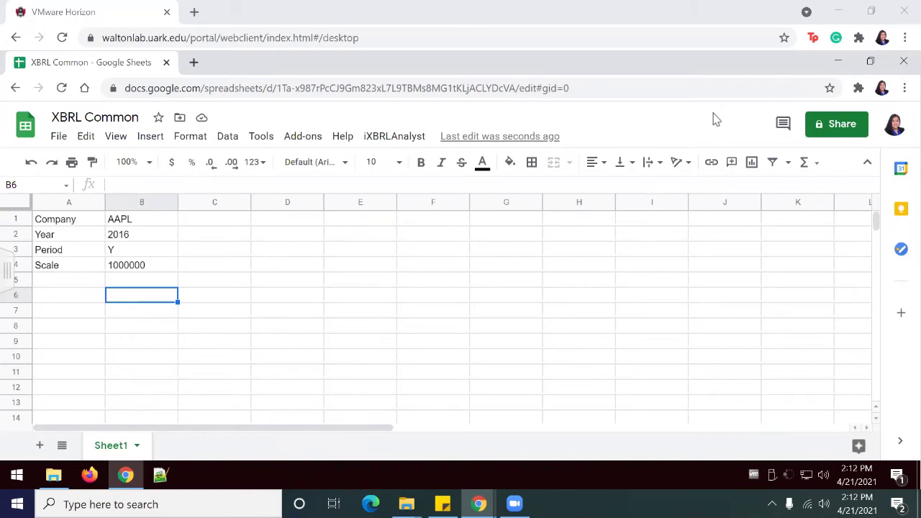
- Link B6 to the Year value with =B2, giving the 2016 heading
left_click(79, 240)
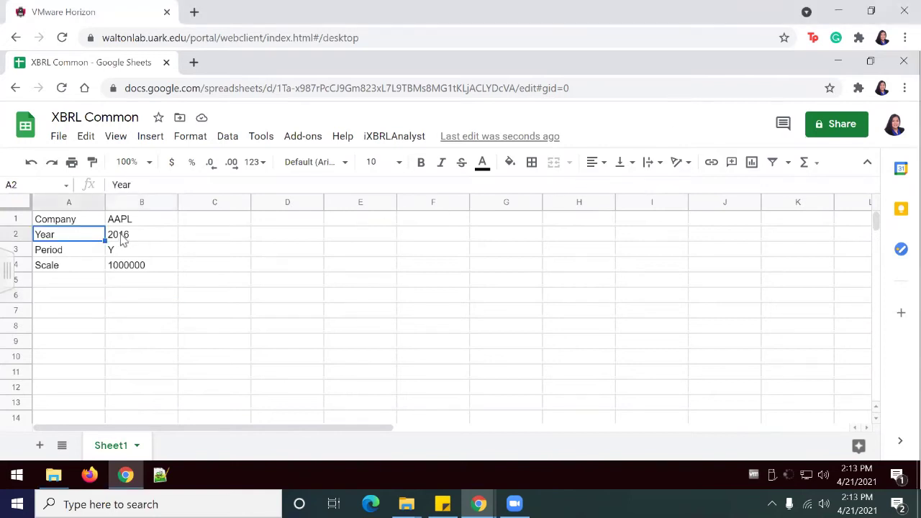
left_click(141, 240)
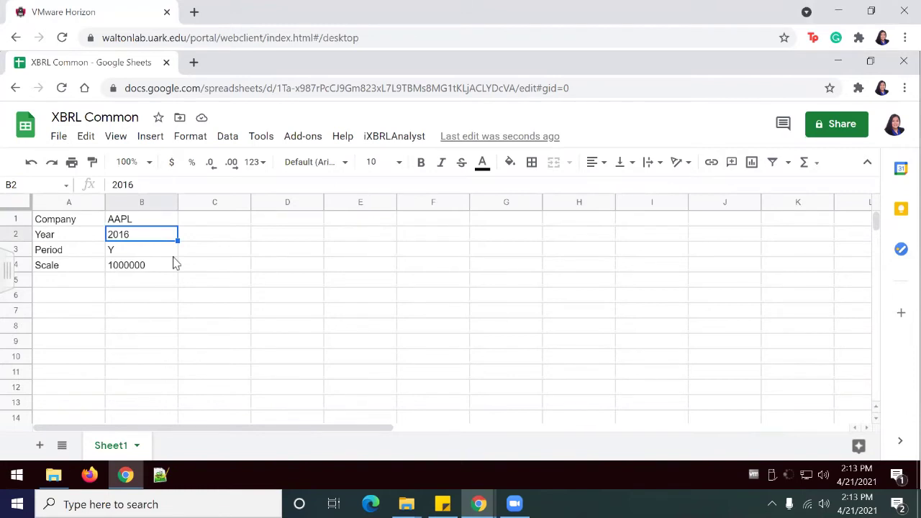
left_click(72, 300)
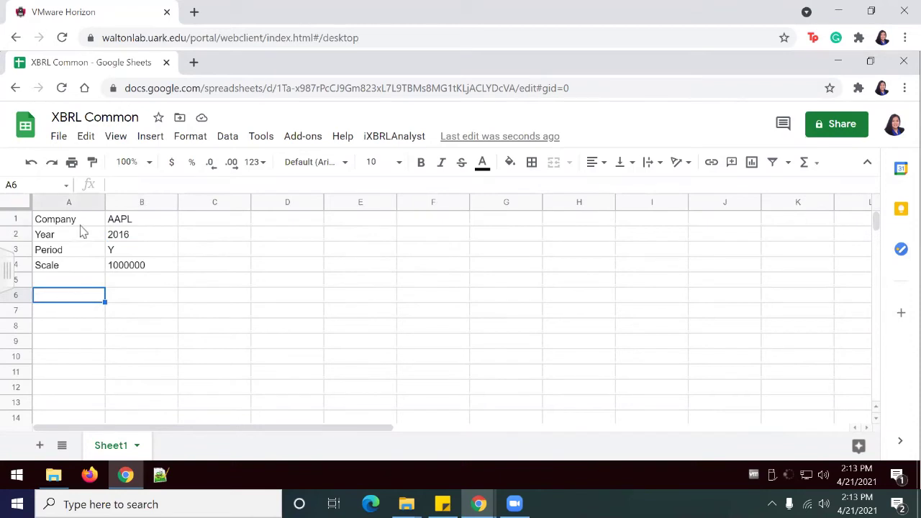
left_click(126, 298)
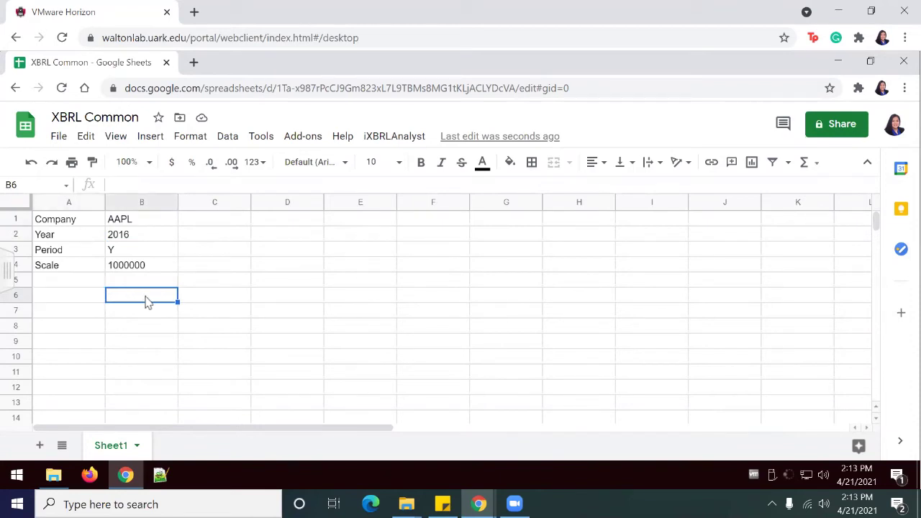
type("=")
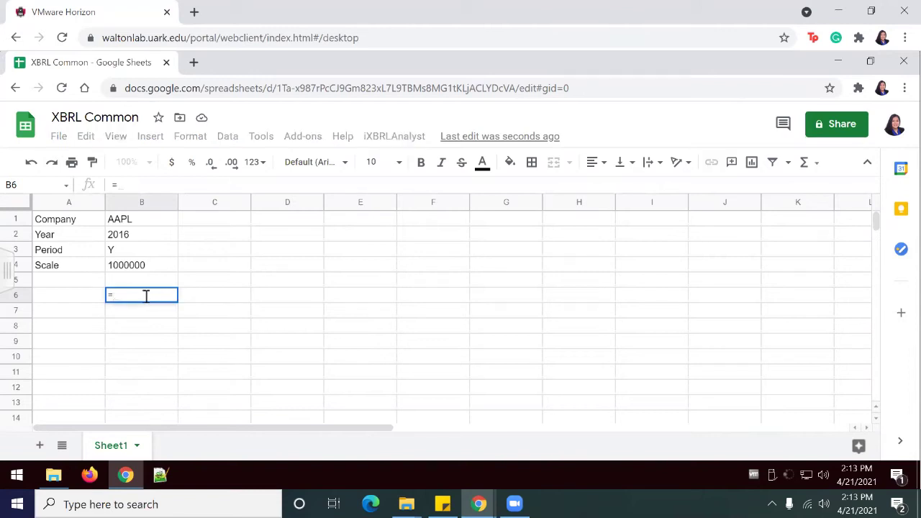
left_click(138, 240)
key("Return")
- Enter =B6-1 in C6 and =C6-1 in D6 for headings 2015 and 2014
left_click(220, 300)
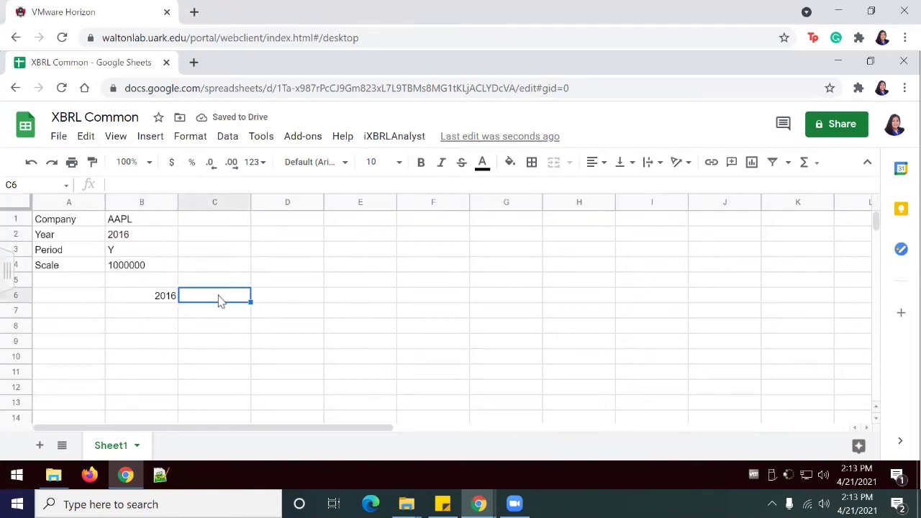
type("=")
left_click(157, 302)
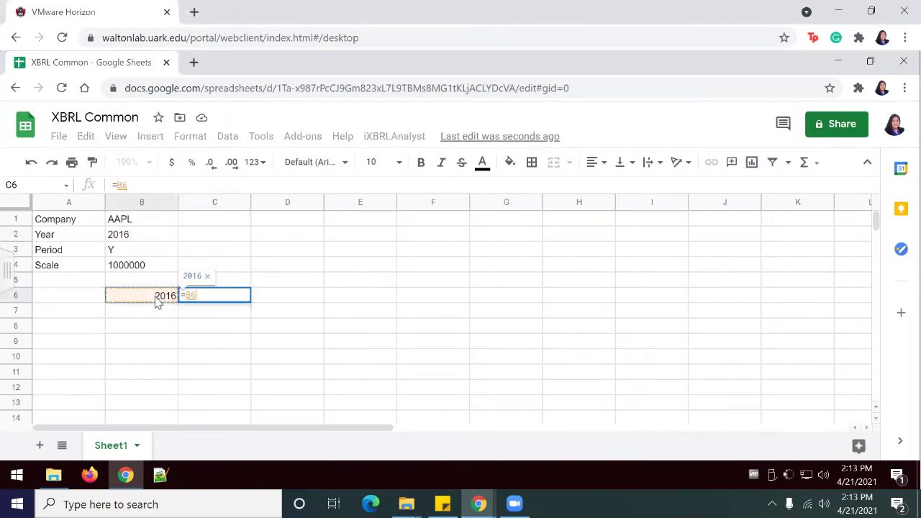
type("-1")
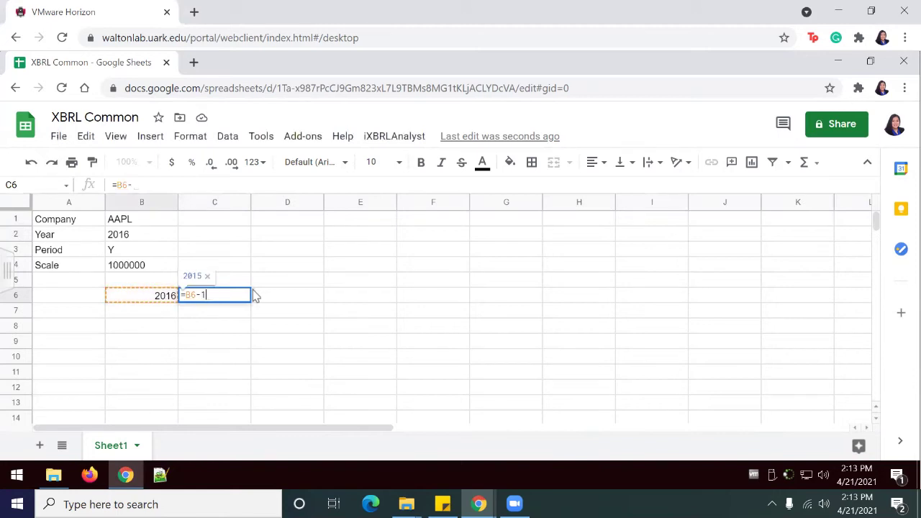
key("Return")
left_click(263, 297)
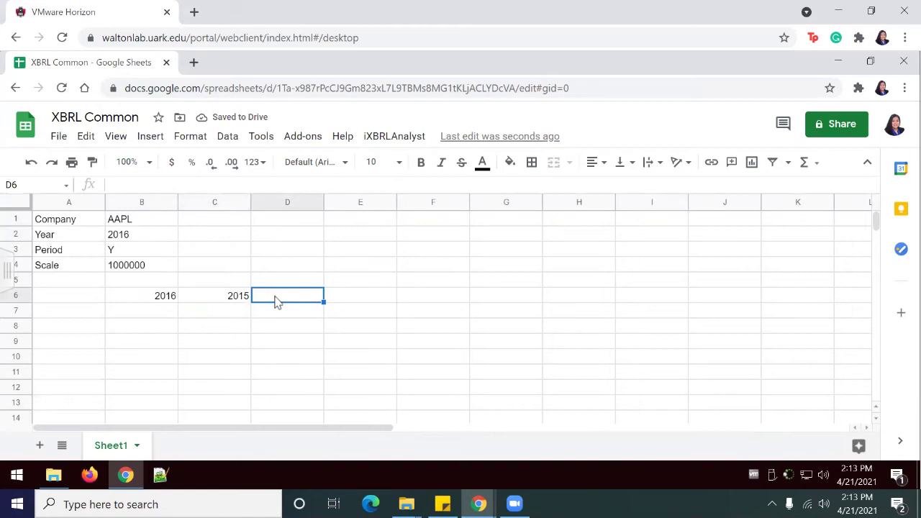
type("=")
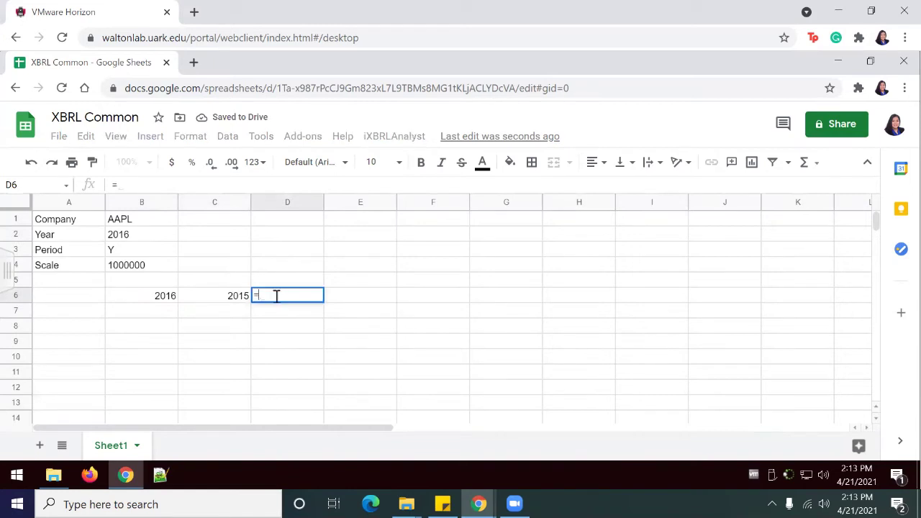
left_click(214, 297)
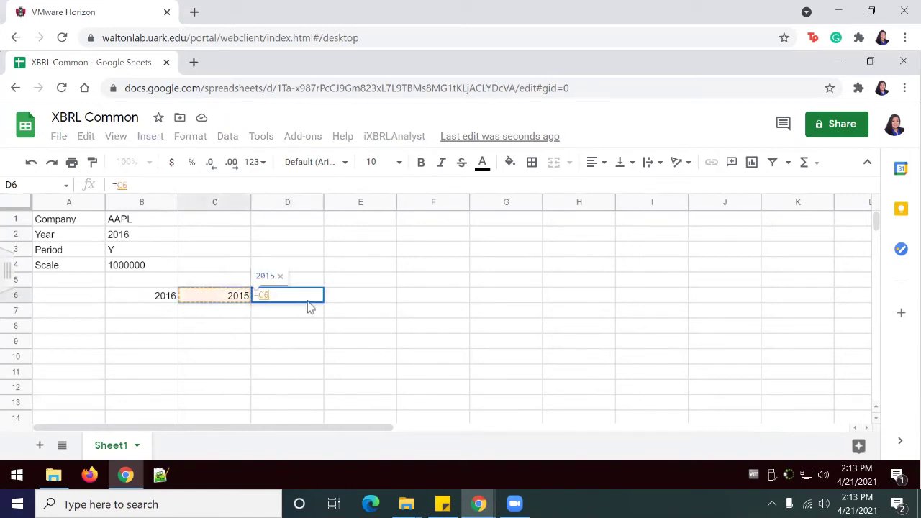
type("-")
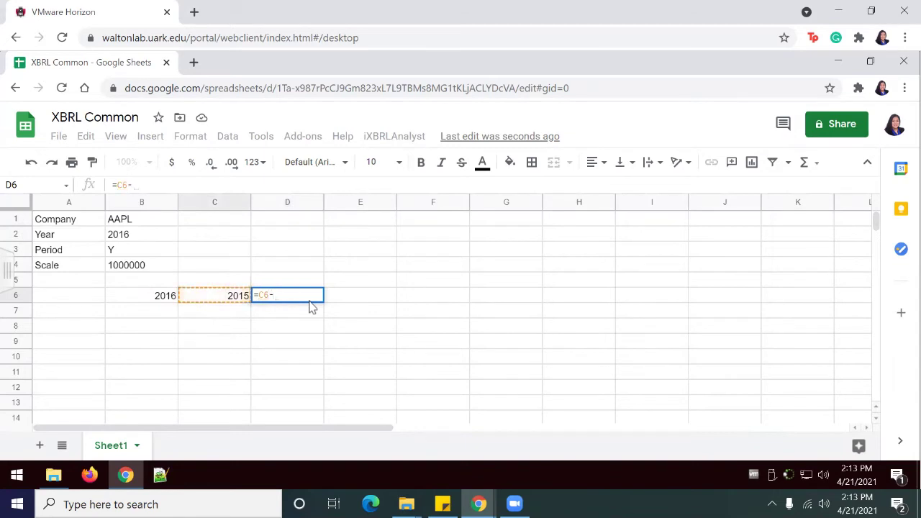
type("1")
key("Return")
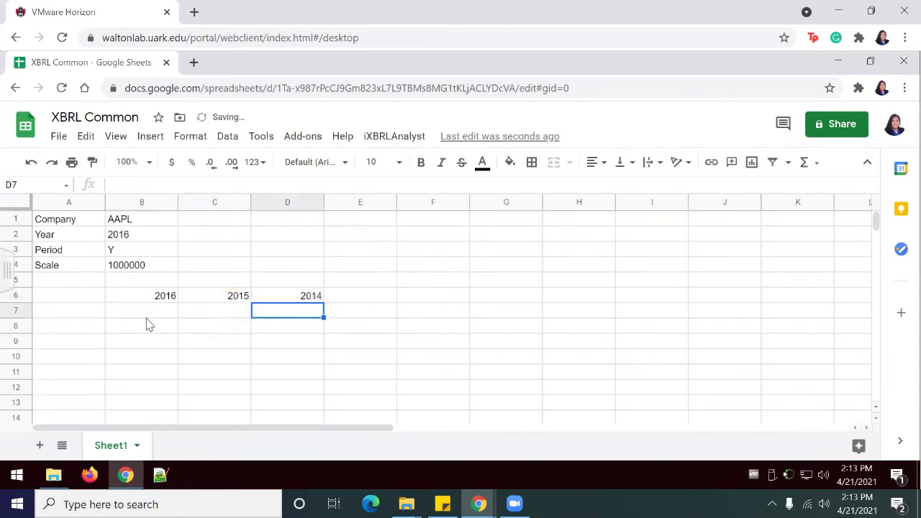
left_click(67, 317)
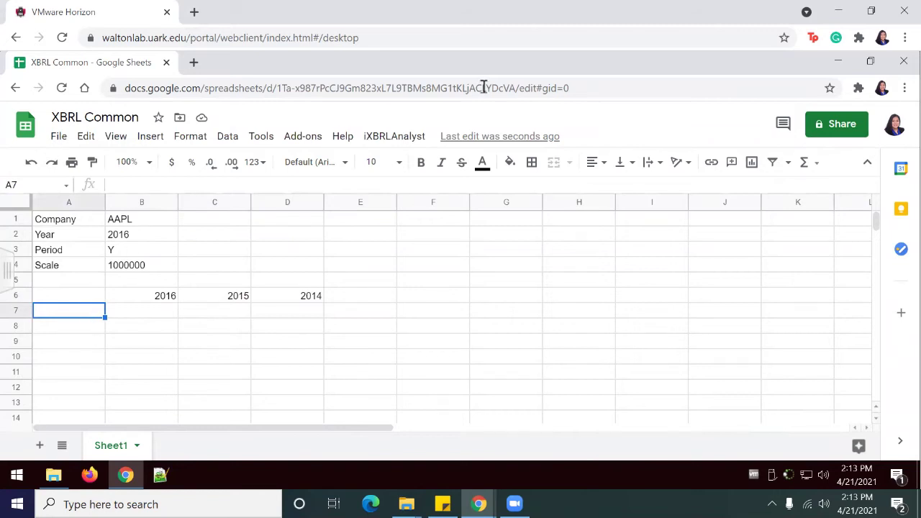
- Paste the income statement line items [Revenue] through [Net Income] into A7:A19
key("ctrl+v")
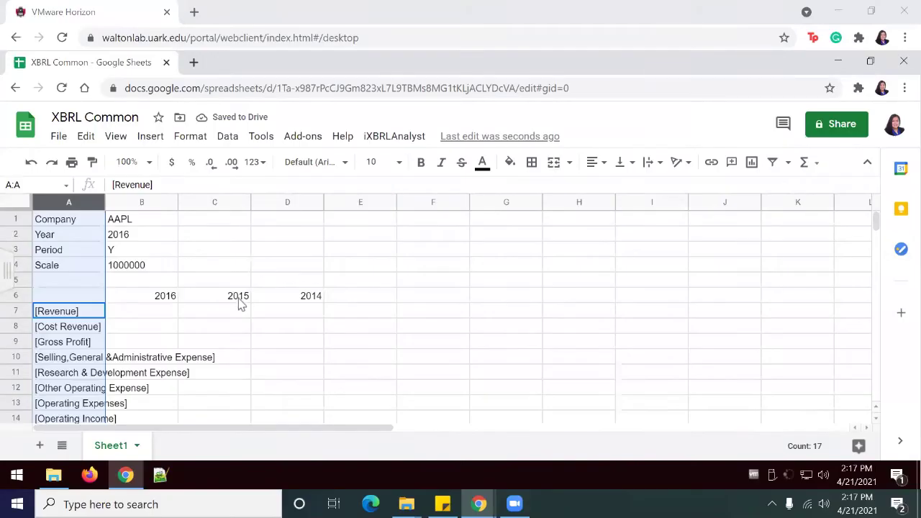
left_click(223, 312)
left_click(76, 310)
scroll(112, 316, "down", 5)
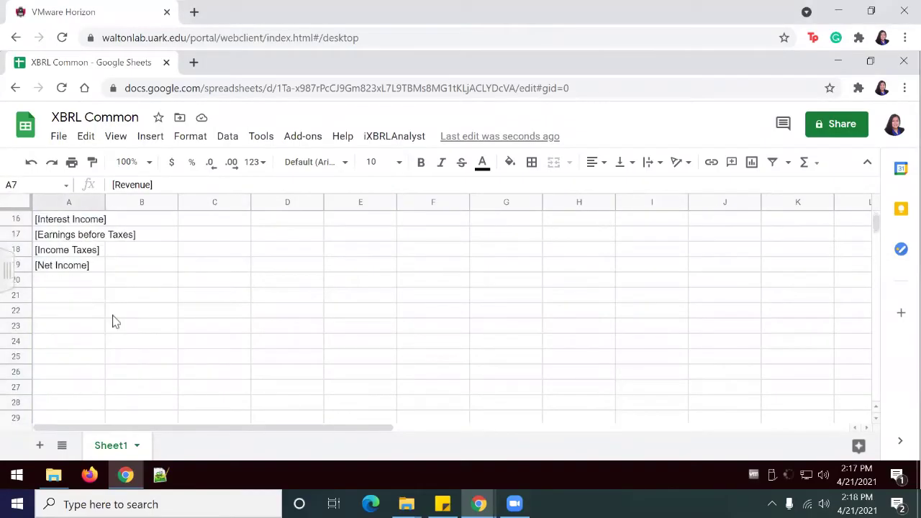
scroll(113, 321, "up", 5)
scroll(113, 322, "up", 3)
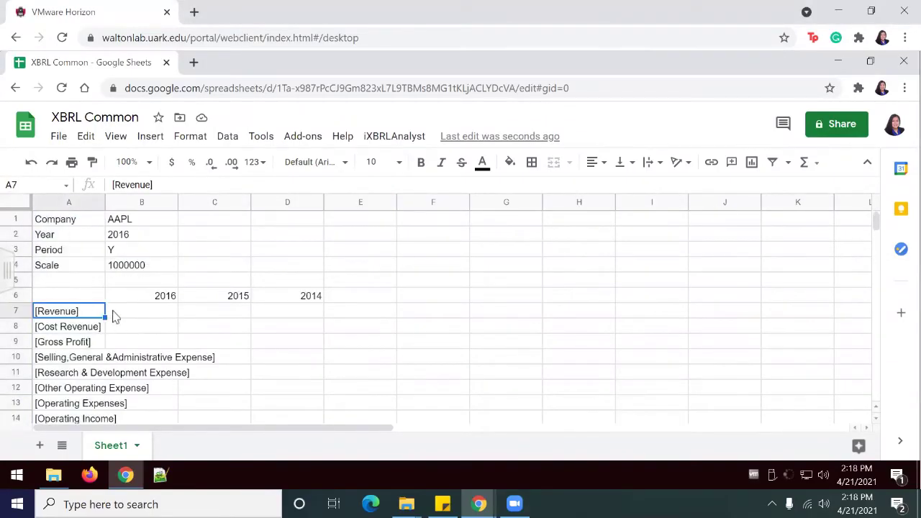
- Auto-fit column A to its longest label and start the XBRLFact formula in B7
left_click(75, 201)
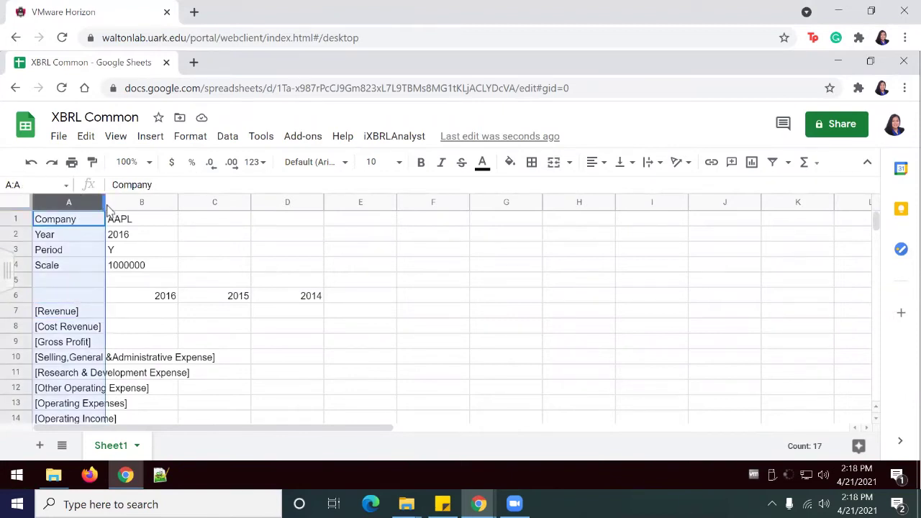
double_click(104, 207)
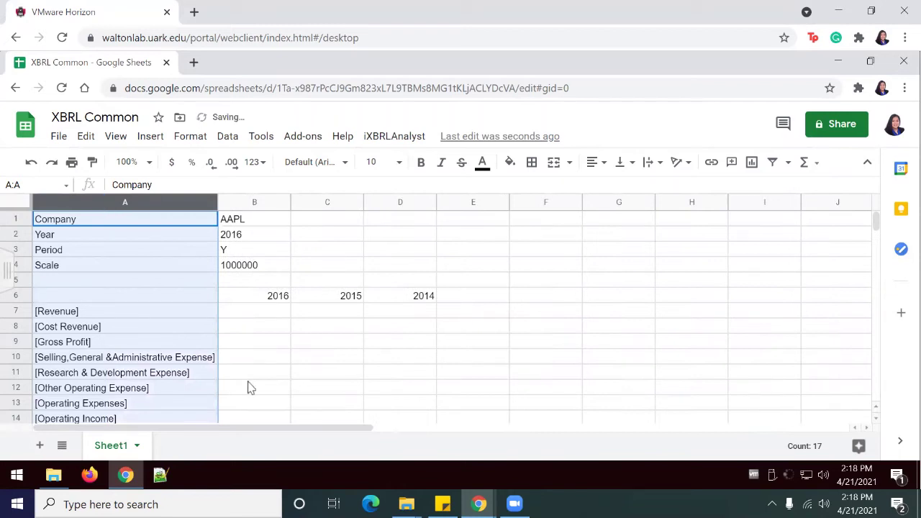
left_click(112, 340)
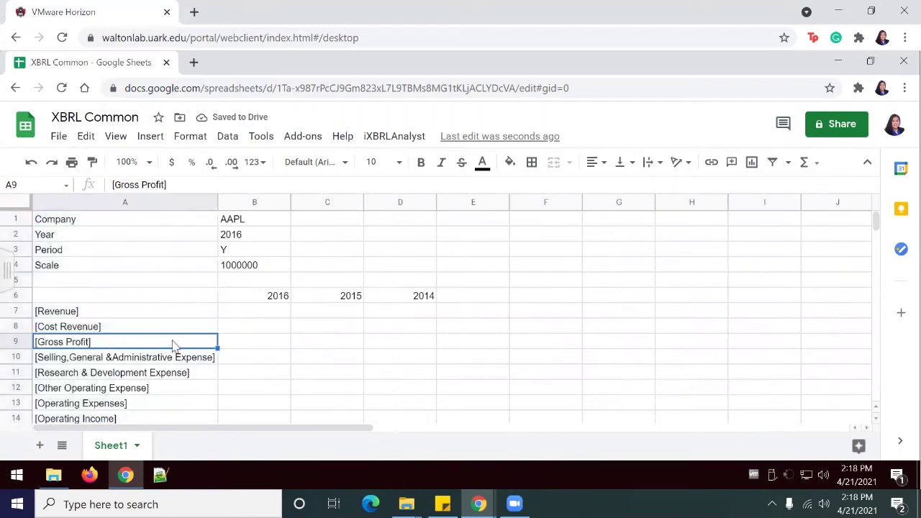
scroll(173, 345, "down", 3)
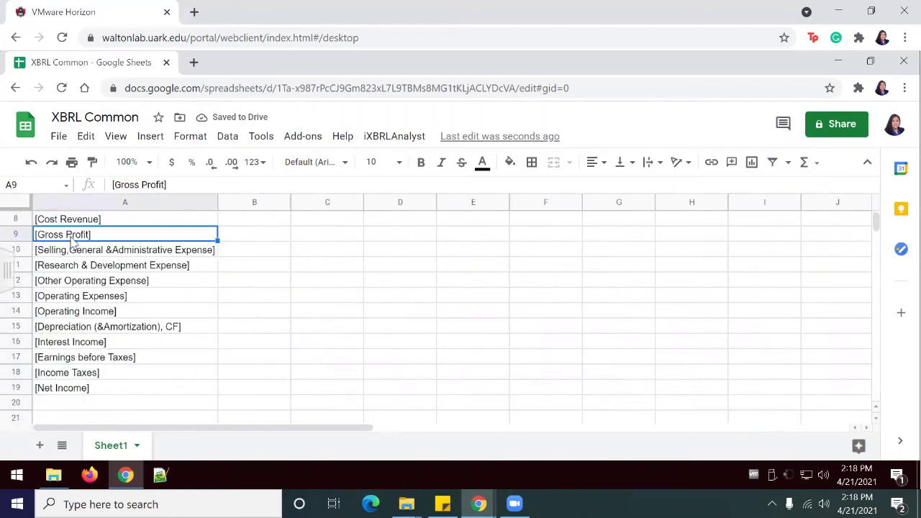
left_click(248, 281)
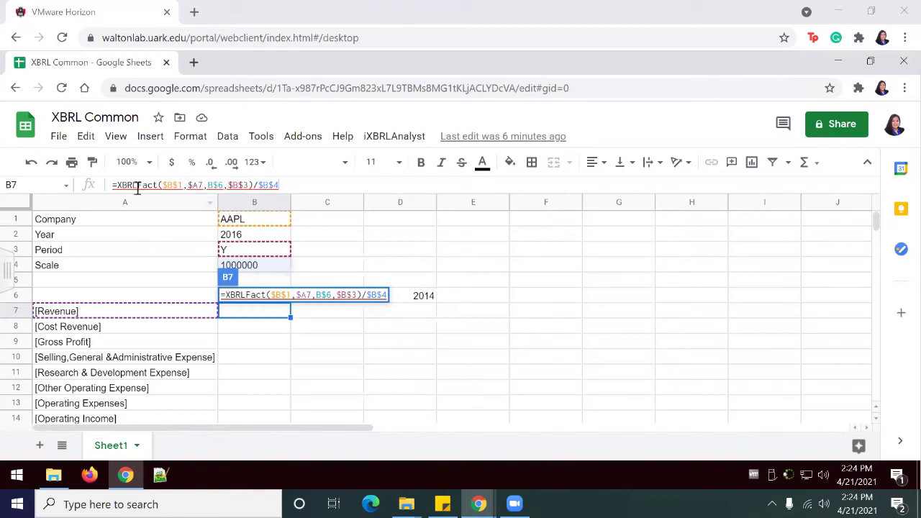
- Verify and commit =XBRLFact($B$1,$A7,B$6,$B$3)/$B$4 in B7, returning 215639
mouse_move(137, 186)
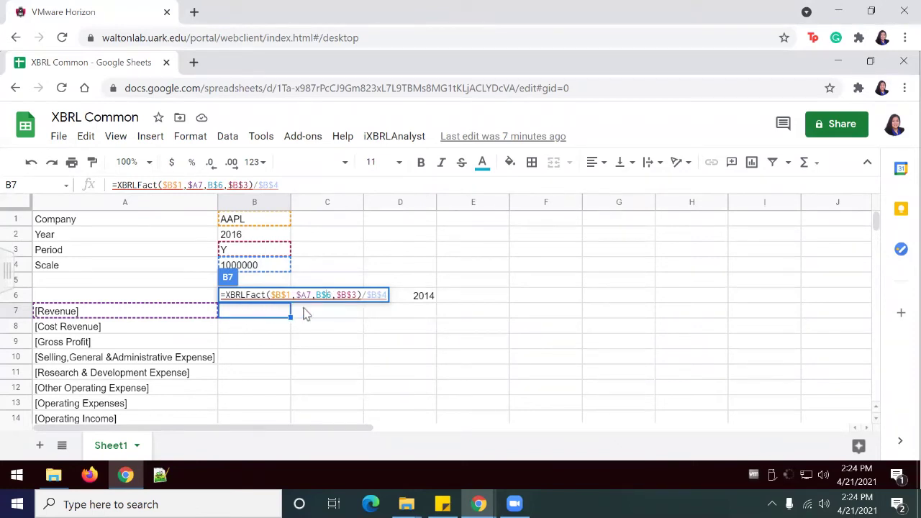
left_click(348, 297)
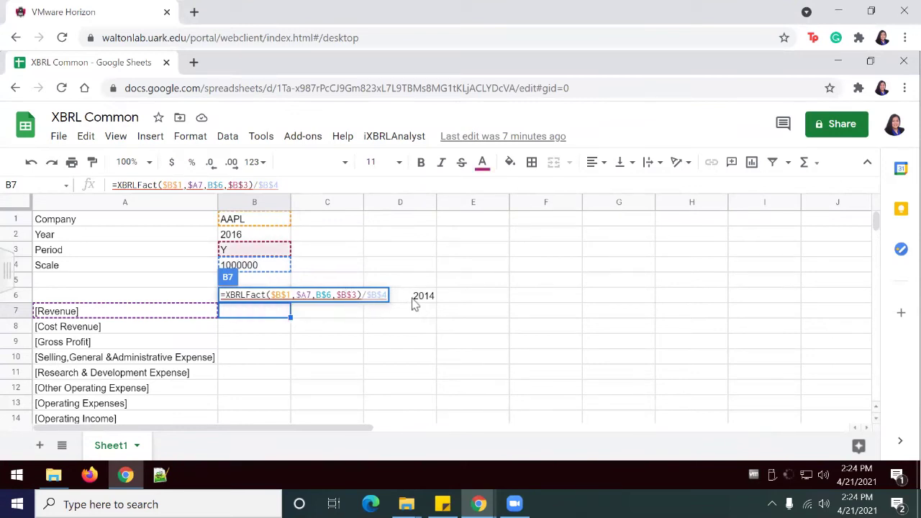
left_click(378, 295)
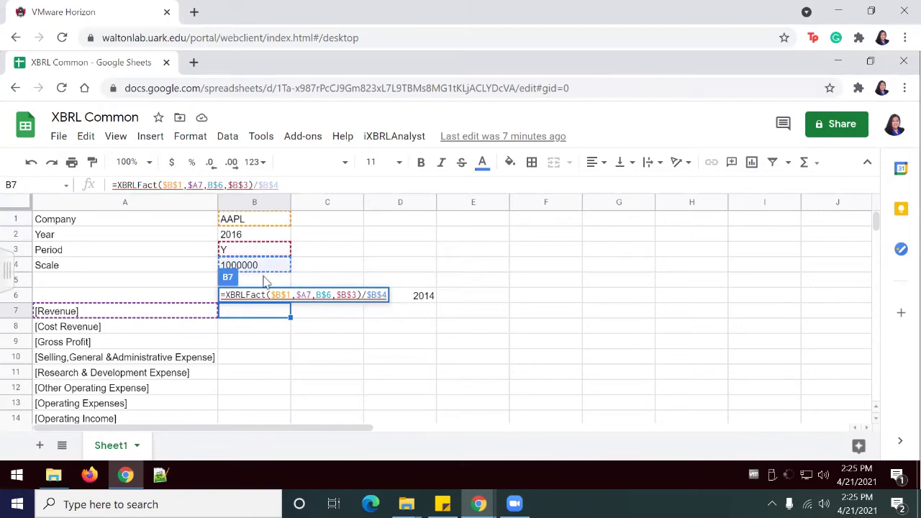
mouse_move(269, 295)
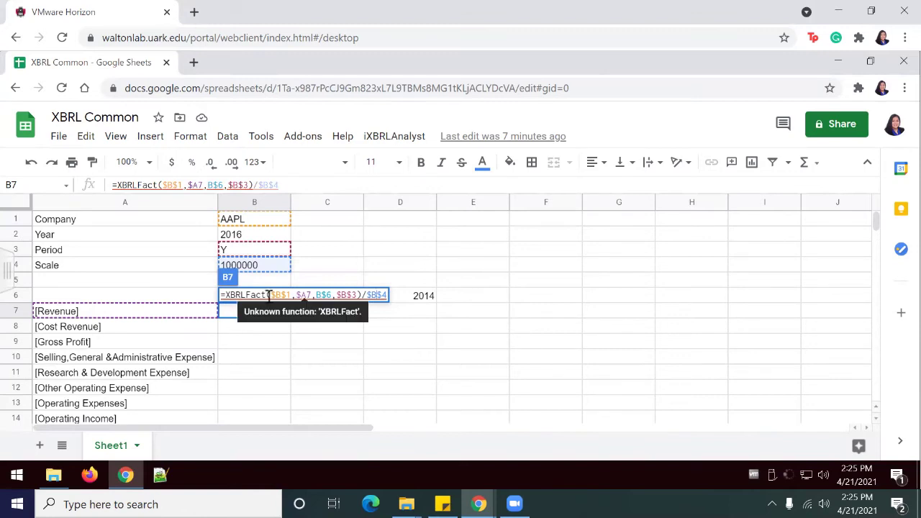
key("Return")
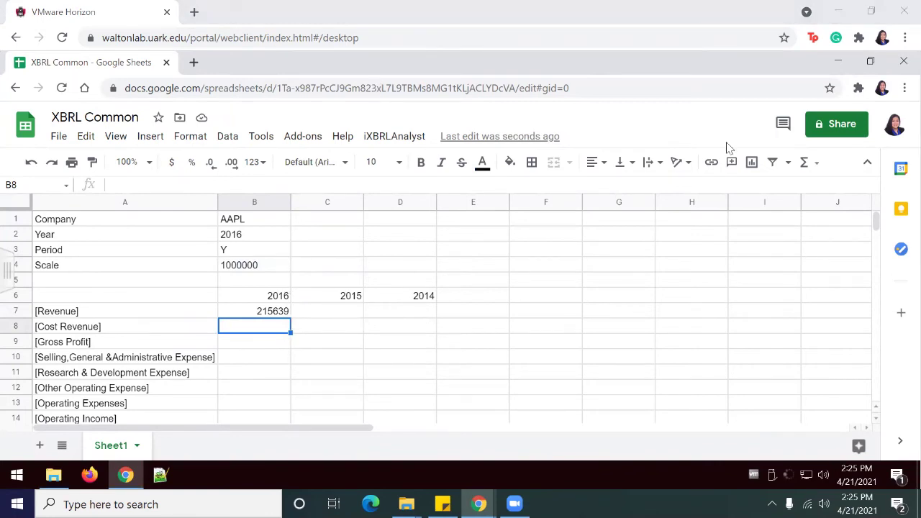
- Copy the B7 Revenue formula down column B's line items
key("Up")
scroll(289, 344, "down", 3)
scroll(291, 343, "up", 3)
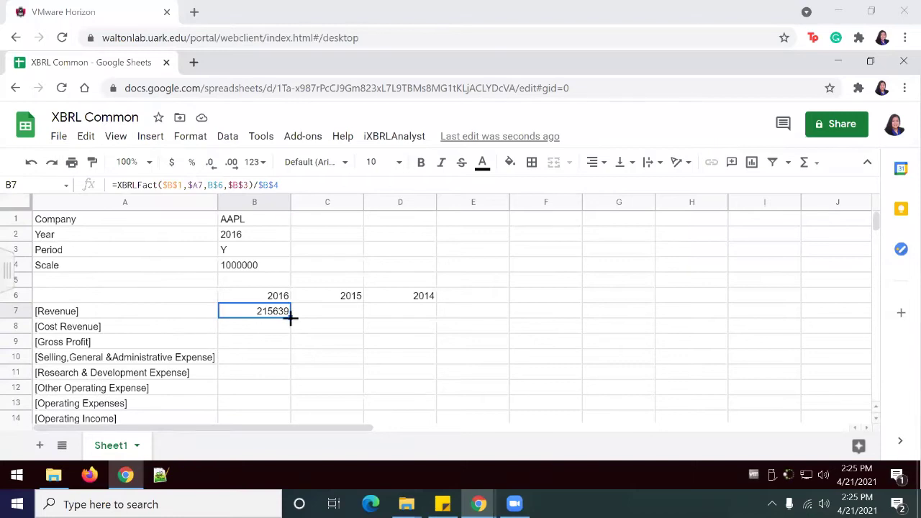
double_click(290, 319)
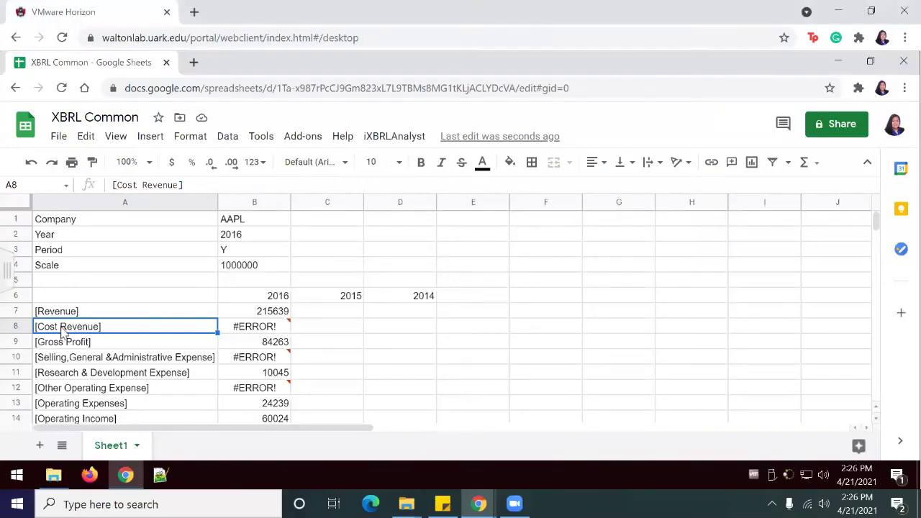
- Correct the A8 label to read 'Cost of Revenue'
double_click(62, 325)
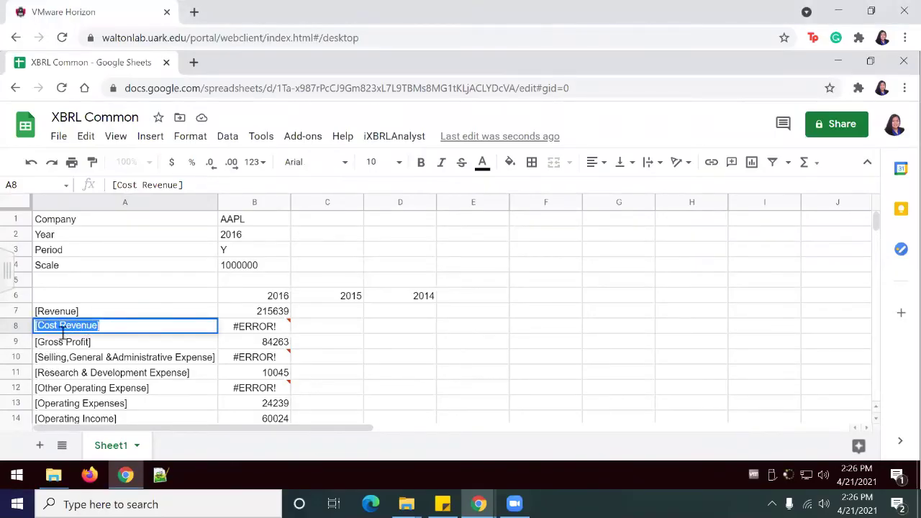
left_click(70, 326)
type("Of")
key("BackSpace")
key("BackSpace")
key("BackSpace")
type("of")
key("Return")
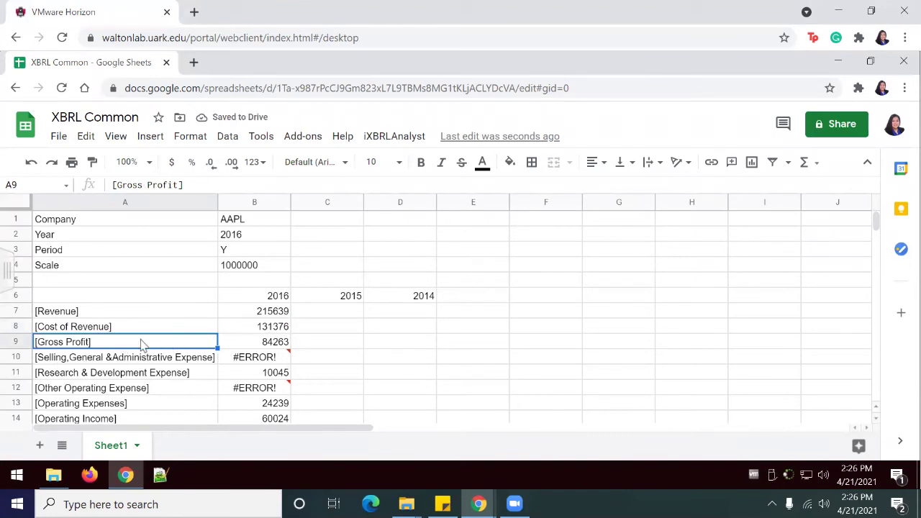
left_click(190, 361)
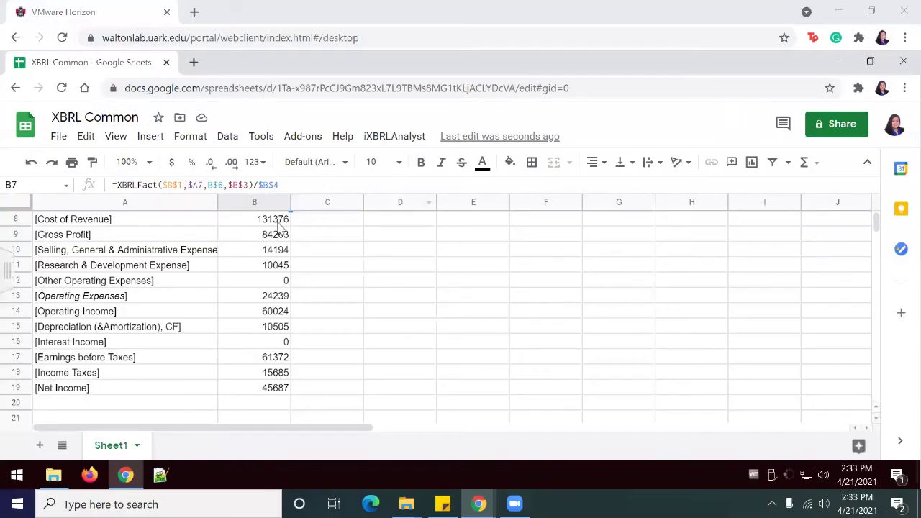
- Fill the B7 formula across B7:D19 to add the 2015 and 2014 figures
left_click(279, 223)
scroll(337, 240, "up", 3)
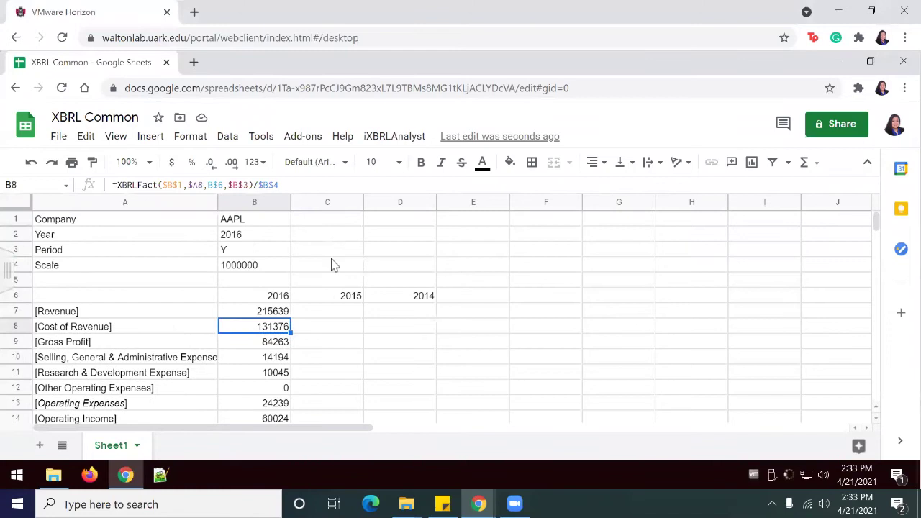
scroll(316, 256, "down", 3)
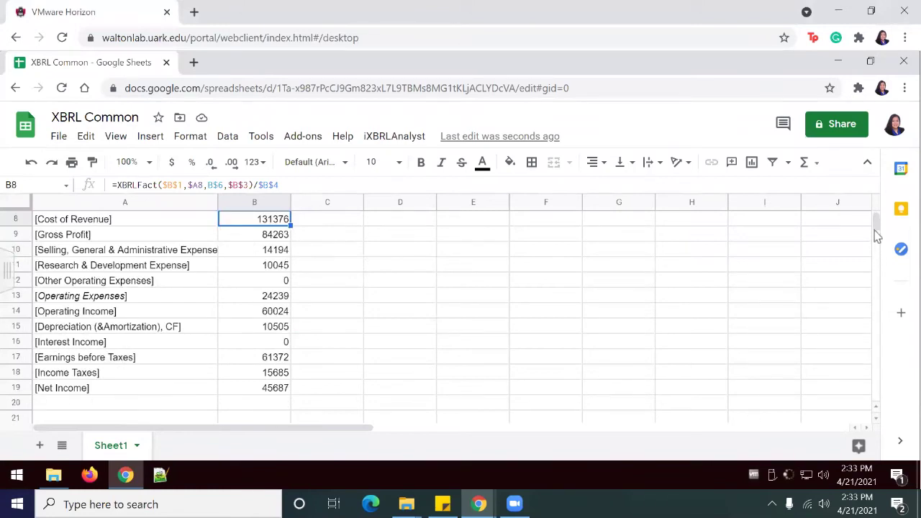
scroll(878, 222, "up", 3)
scroll(807, 269, "down", 2)
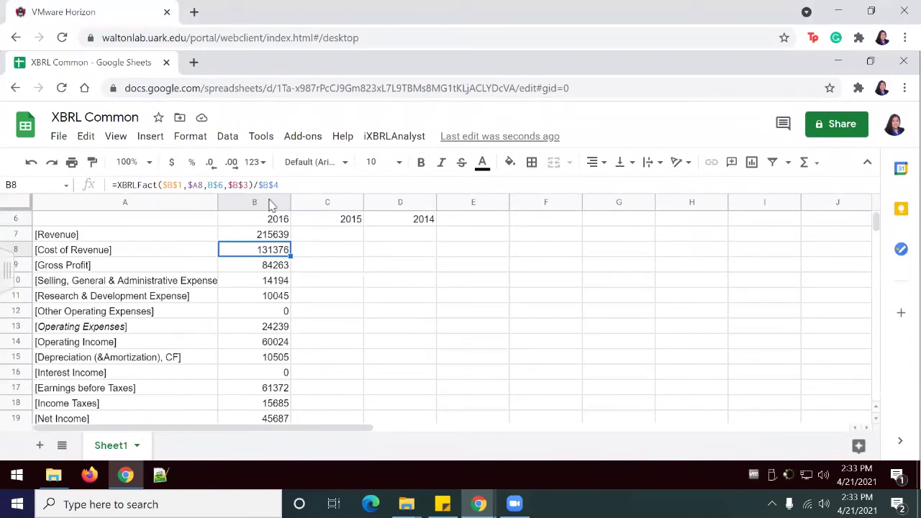
left_click(280, 236)
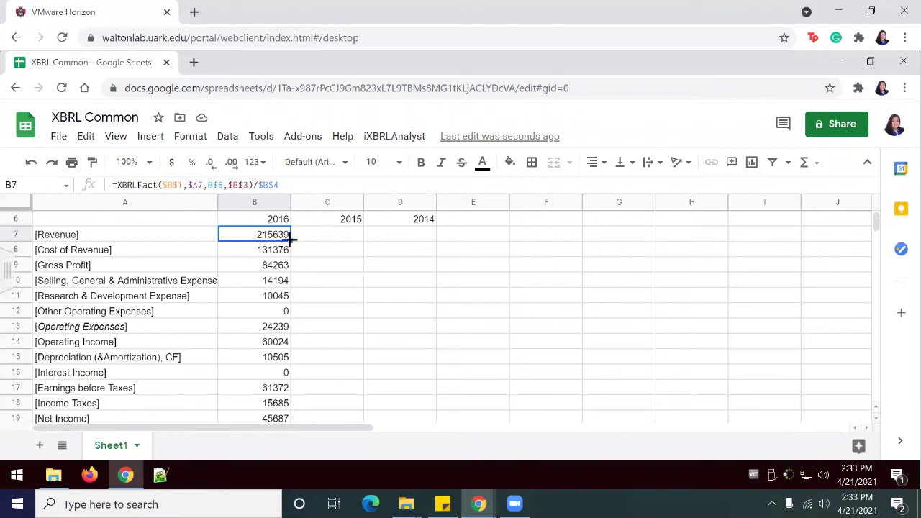
left_click_drag(291, 240, 424, 293)
left_click(460, 280)
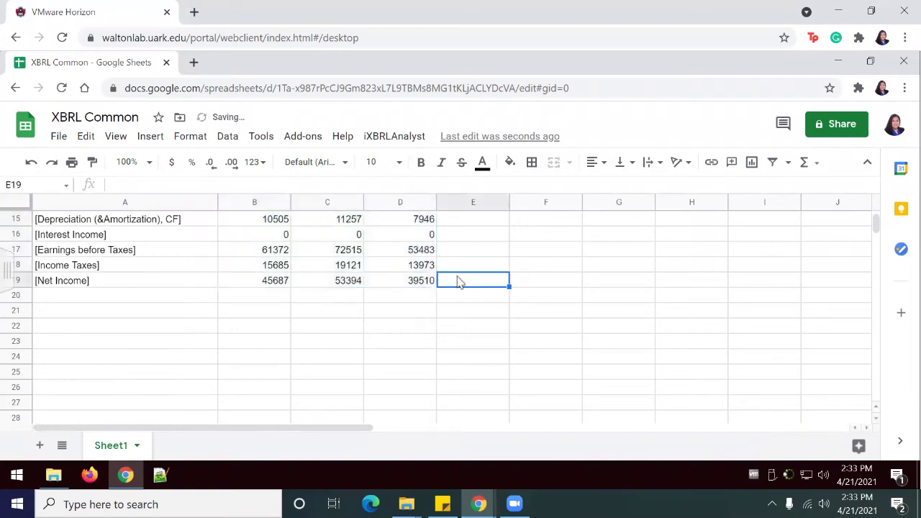
scroll(432, 295, "up", 5)
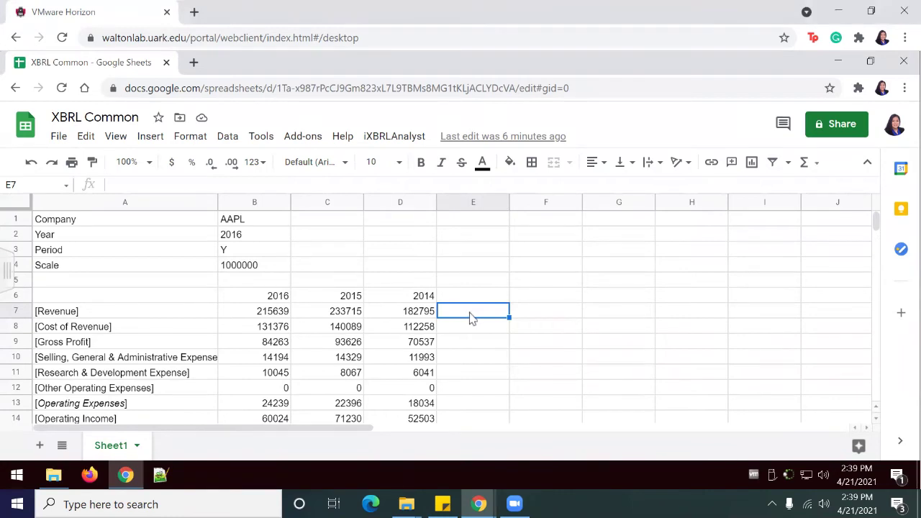
- Put =SPARKLINE(B7:D7) in E7 to chart Revenue across 2016, 2015 and 2014
type("=SPARKLINE(B7:D7)")
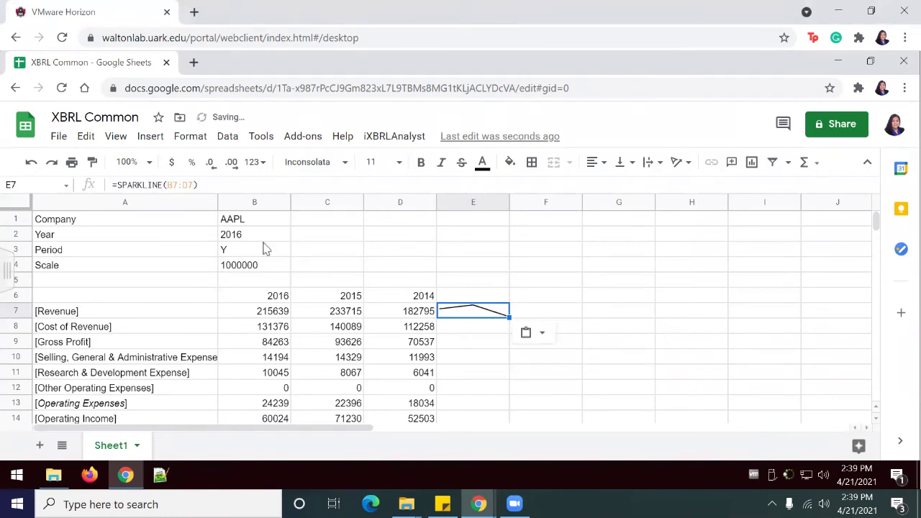
left_click(173, 185)
left_click_drag(198, 185, 115, 186)
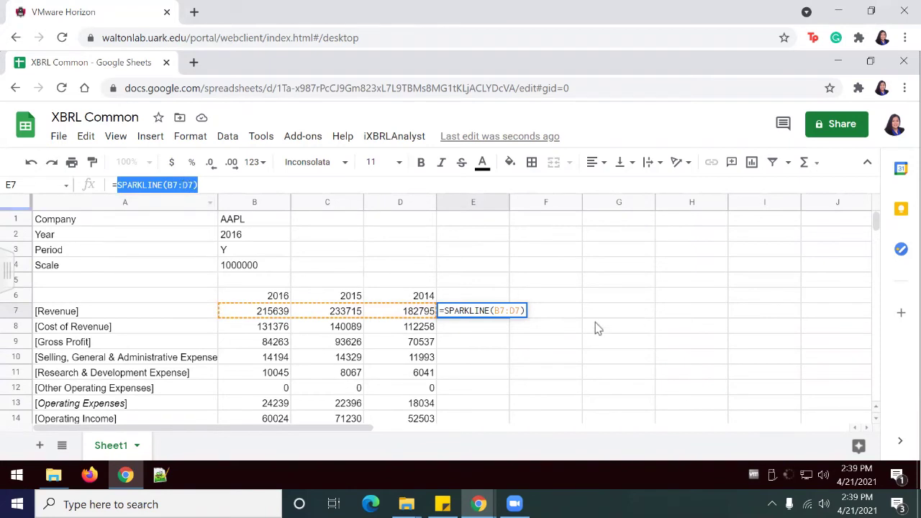
key("Return")
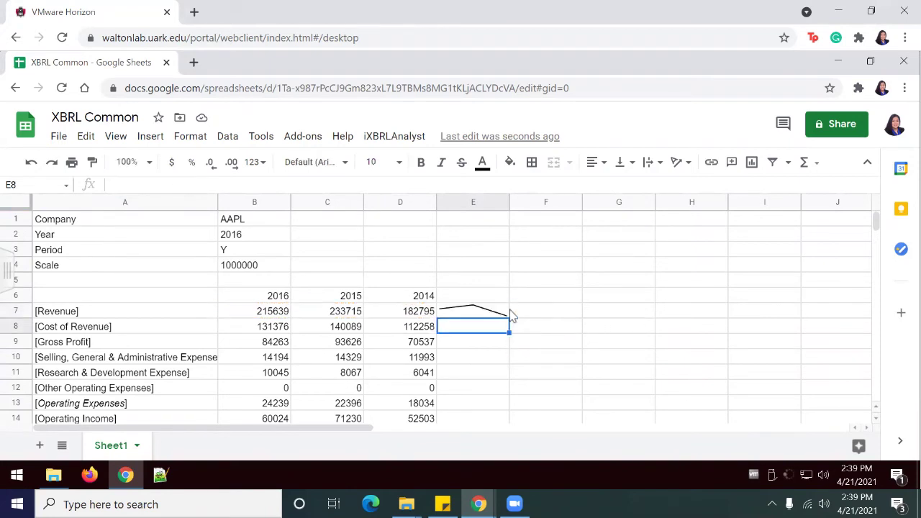
left_click(500, 311)
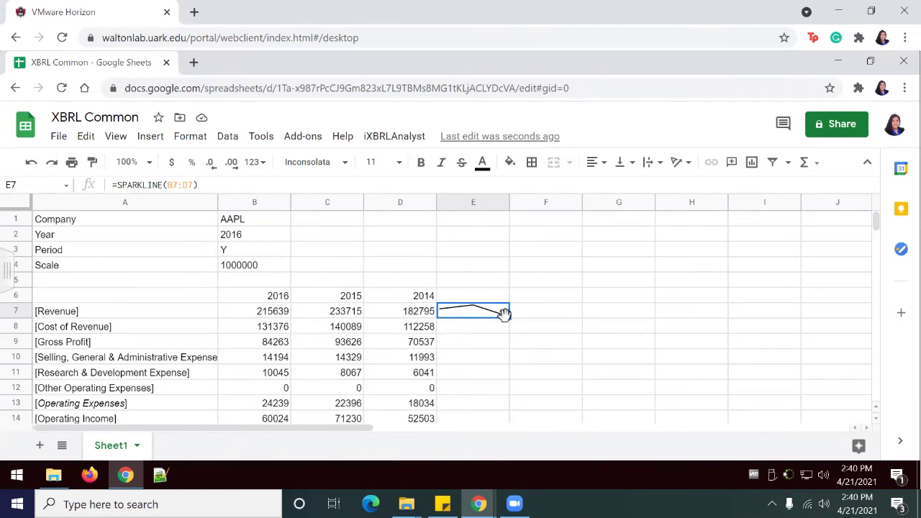
- Undo the accidental sparkline move, then fill E7's sparkline down to E19
scroll(516, 324, "down", 2)
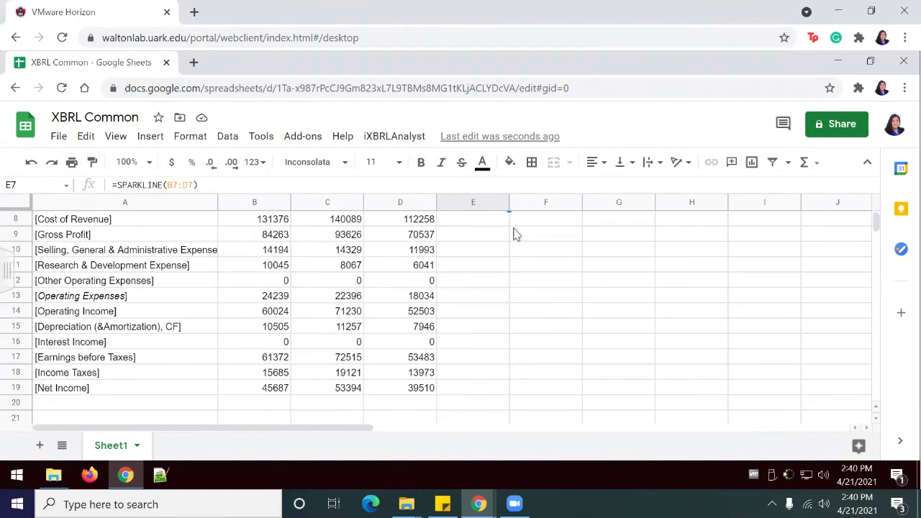
scroll(514, 232, "up", 2)
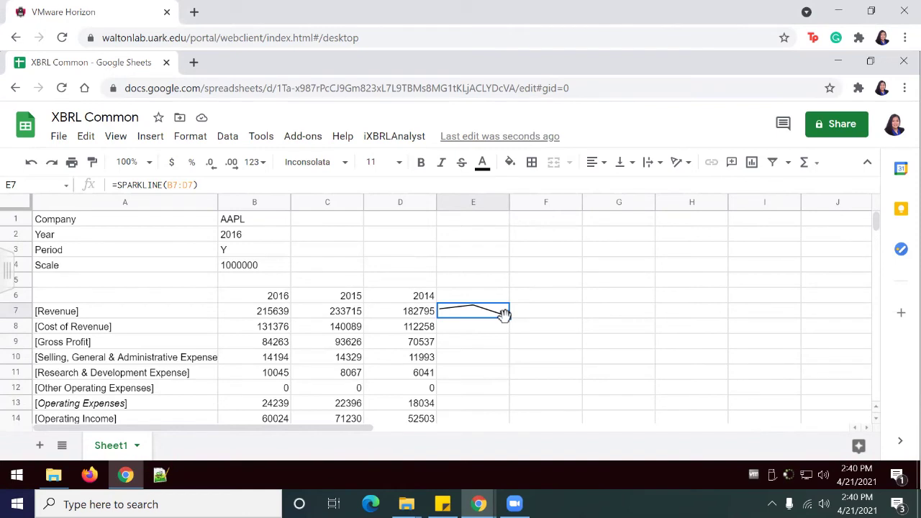
left_click_drag(504, 315, 497, 262)
key("ctrl+z")
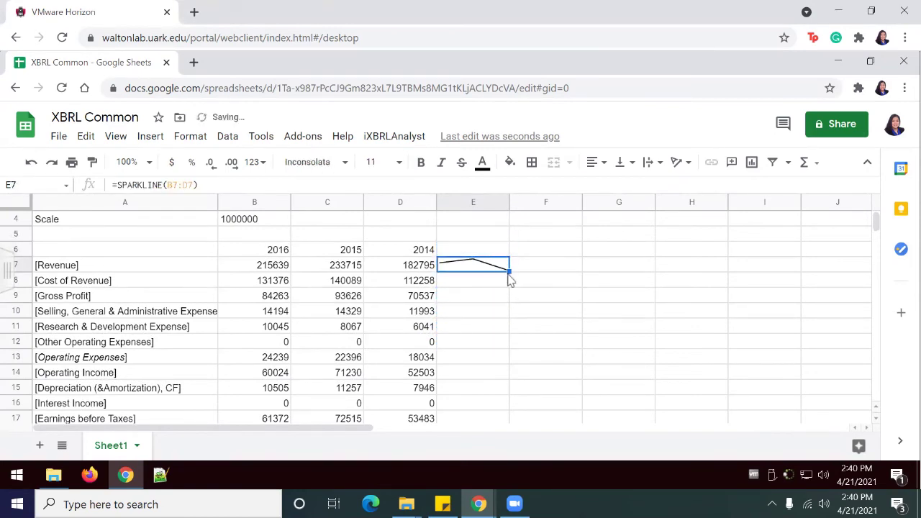
left_click_drag(508, 269, 486, 315)
left_click(531, 308)
scroll(530, 308, "up", 3)
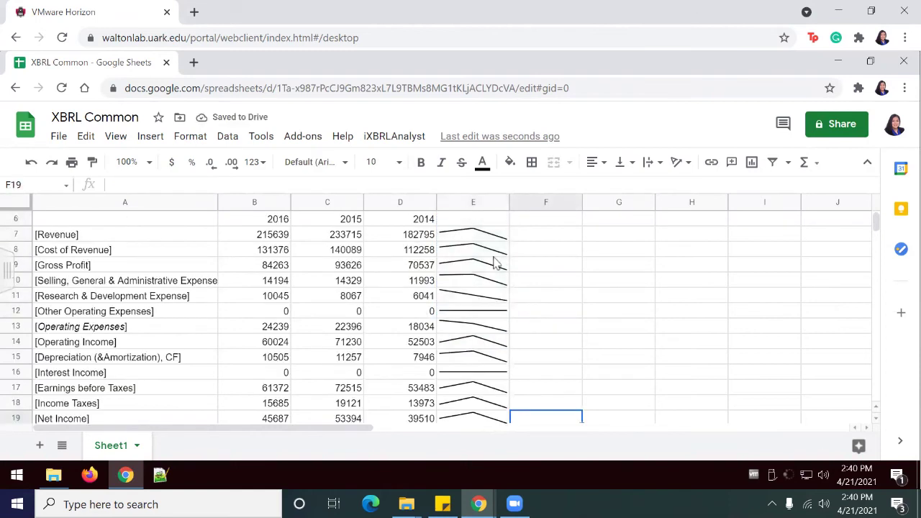
- Spot-check the Other Operating Expenses row and the Interest Income sparkline formulas
left_click(281, 311)
left_click(322, 317)
left_click(432, 317)
left_click(482, 317)
left_click(460, 370)
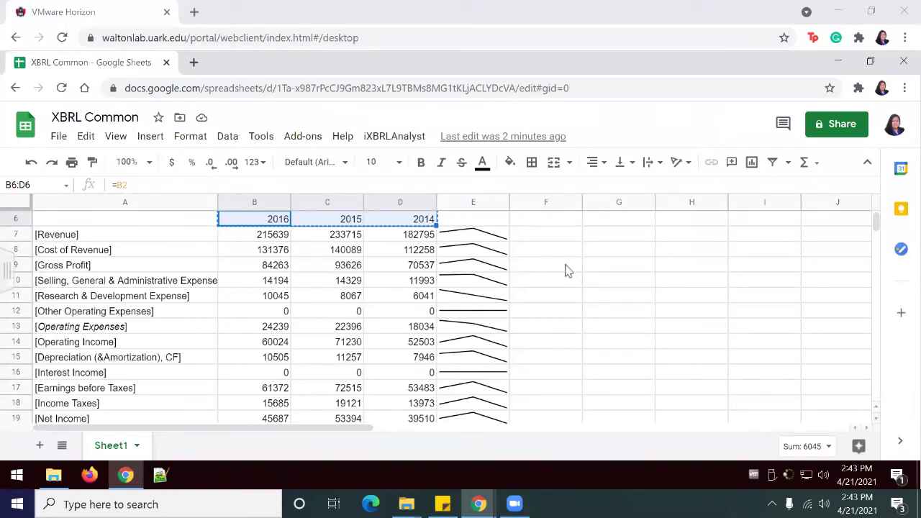
- Enter =B6 in F6 and =B6-1 in G6 for the 2016 and 2015 headers
left_click(529, 222)
key("ctrl+v")
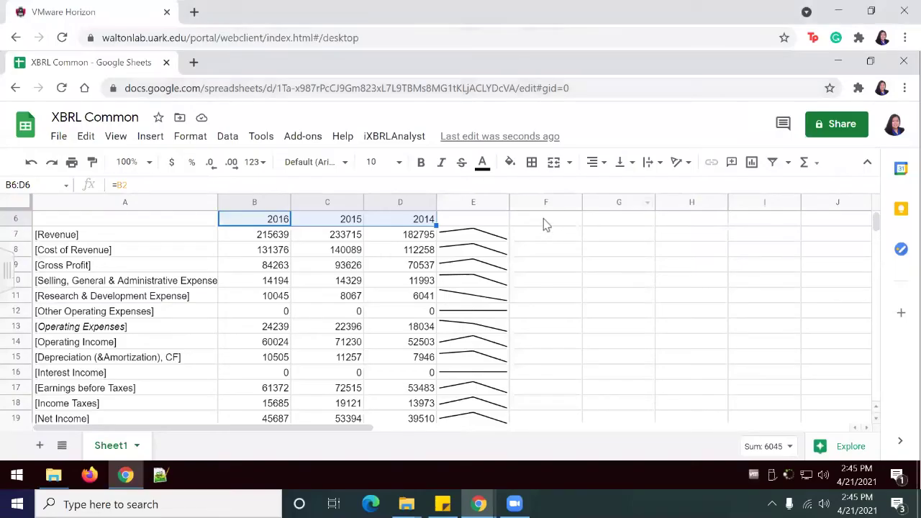
left_click(543, 221)
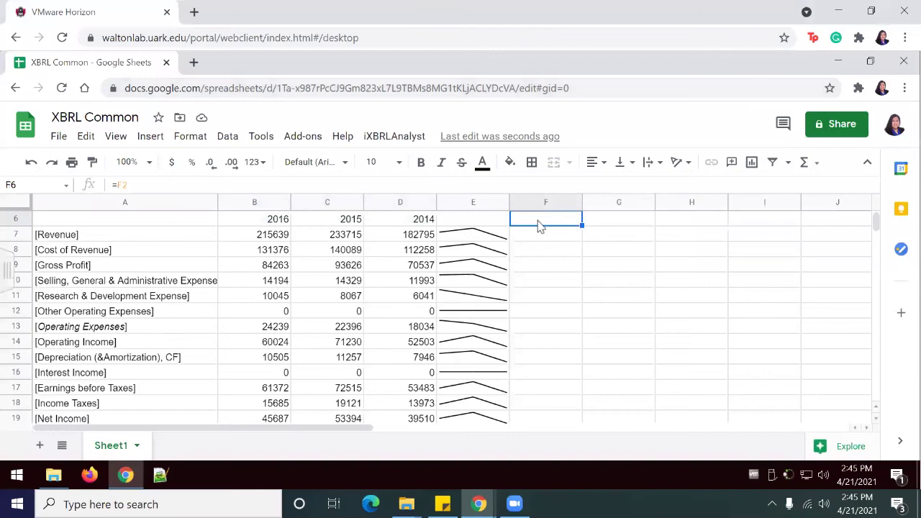
type("=")
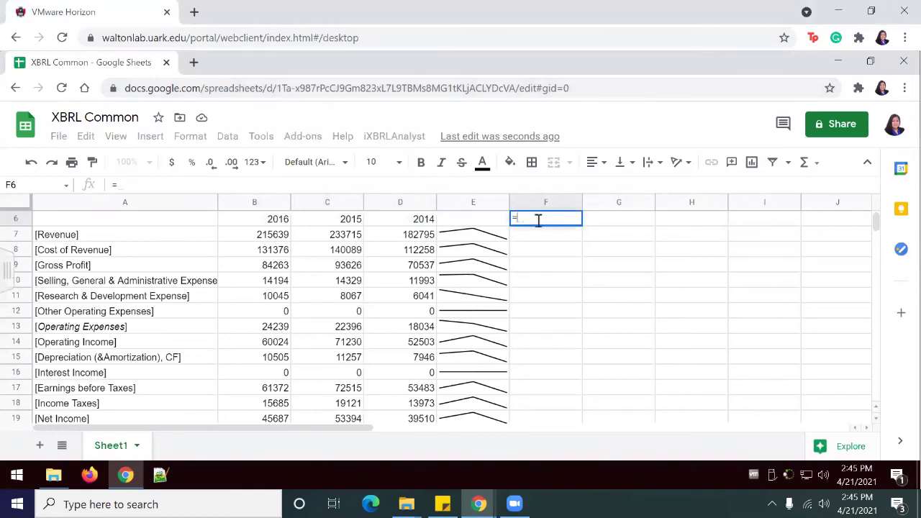
type("B6")
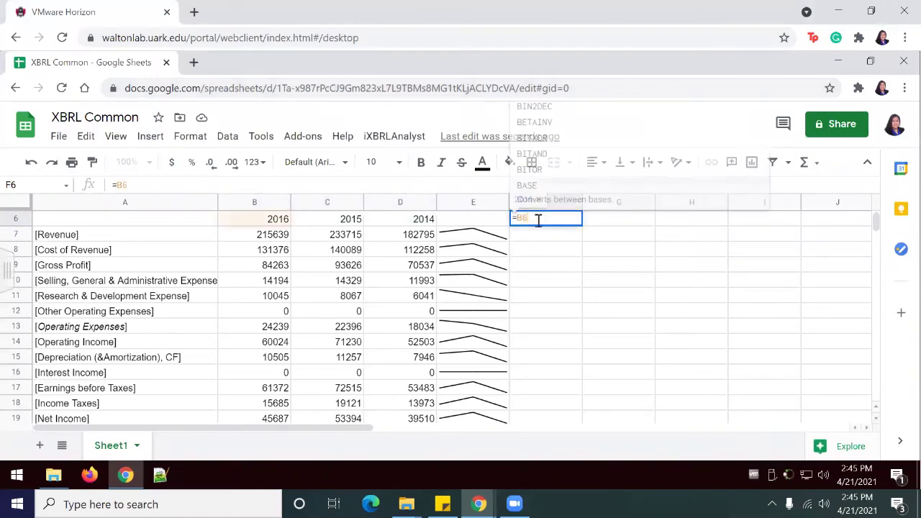
key("Return")
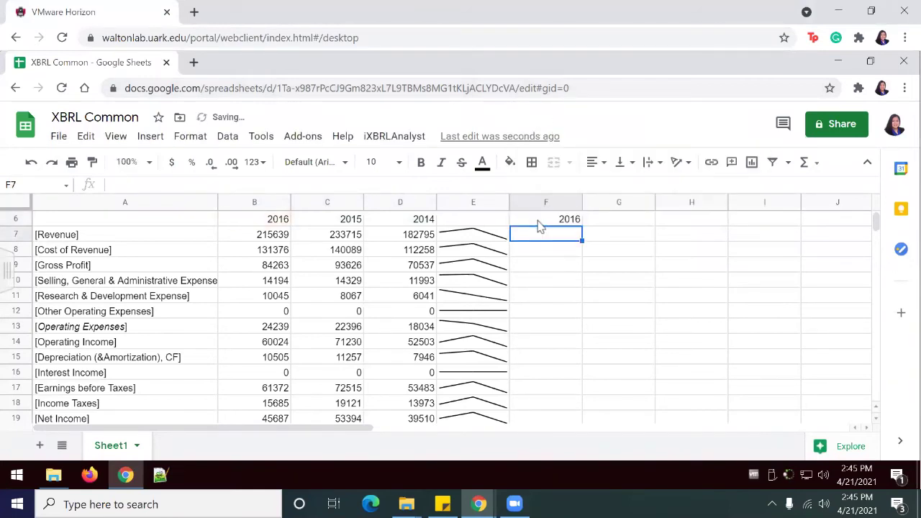
left_click(641, 221)
type("=b")
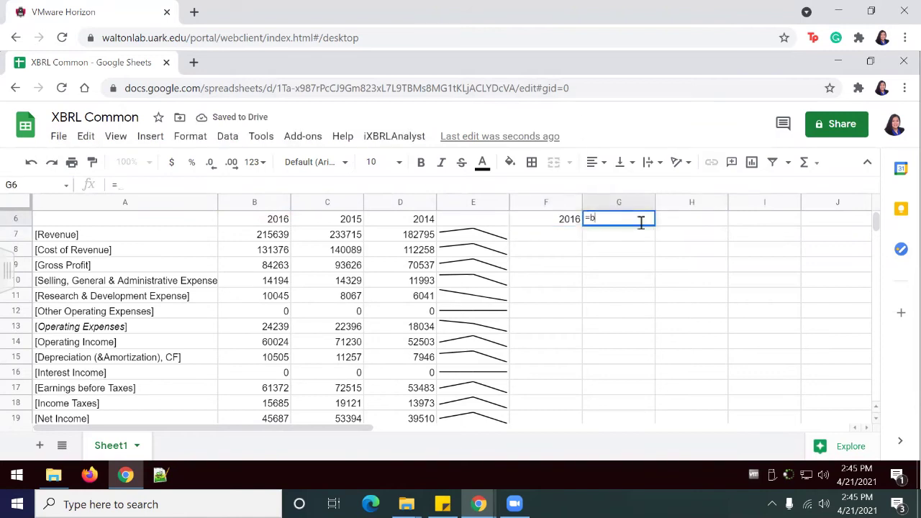
type("6-1")
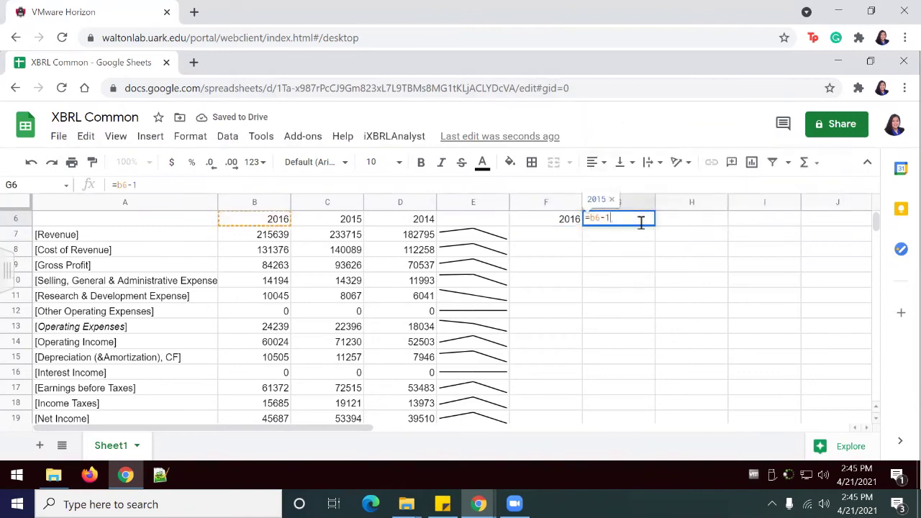
key("Return")
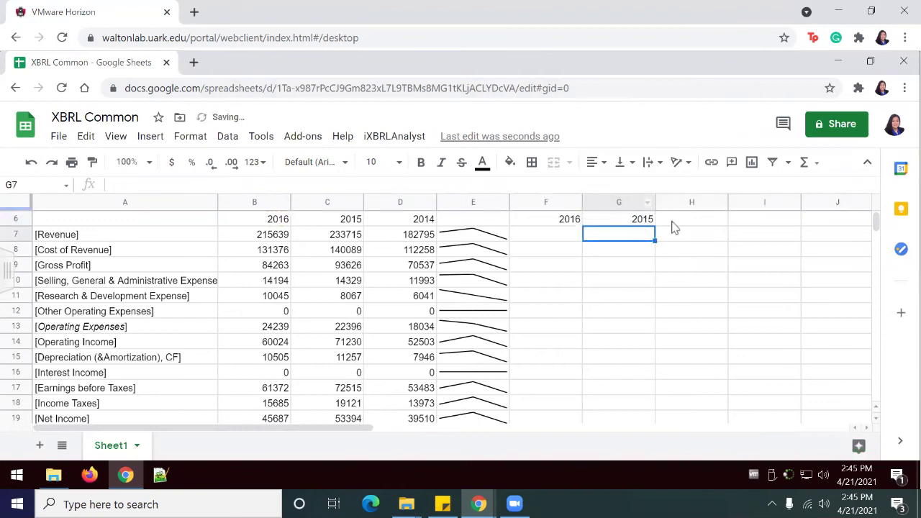
- Enter =G6-1 in H6 for 2014, adding the missing equals sign
left_click(674, 226)
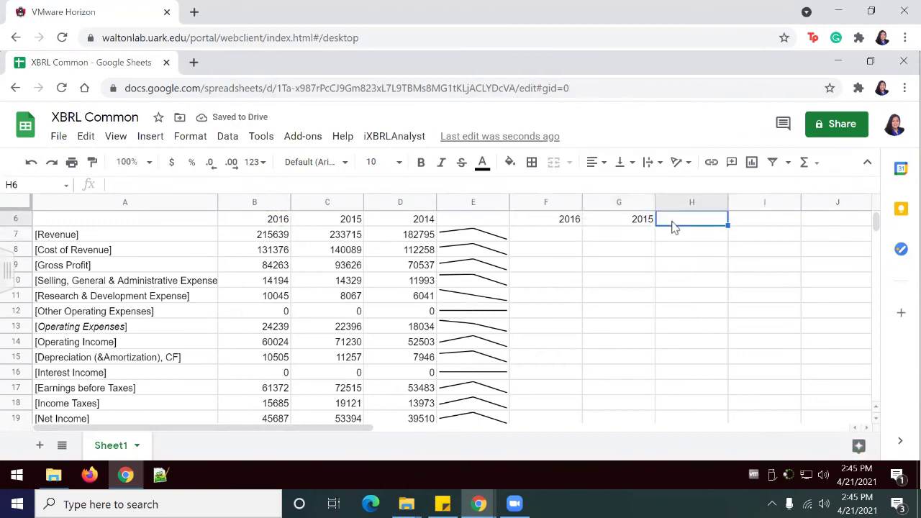
type("G")
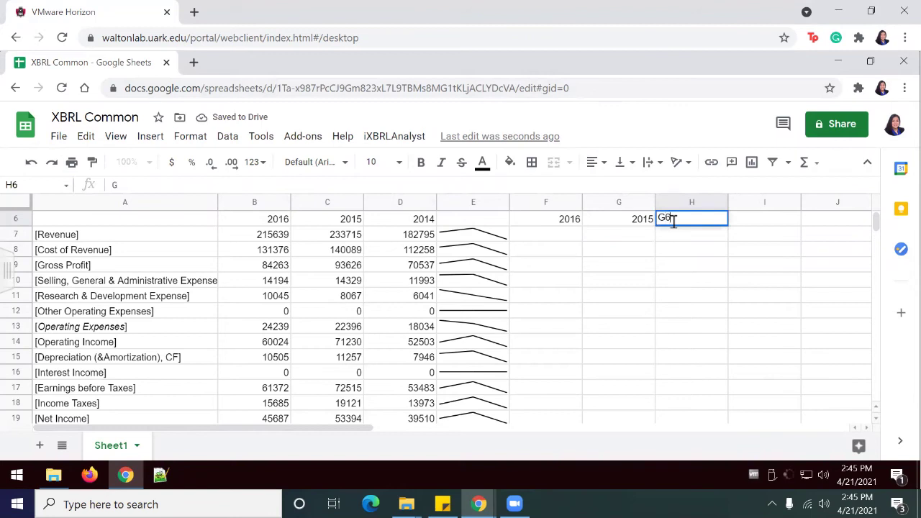
type("6-1")
key("Return")
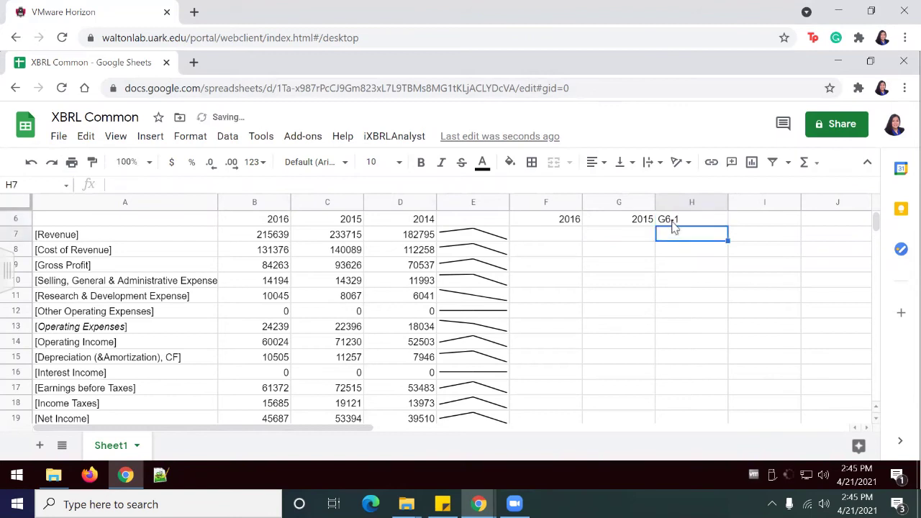
left_click(664, 222)
left_click(113, 185)
type("=")
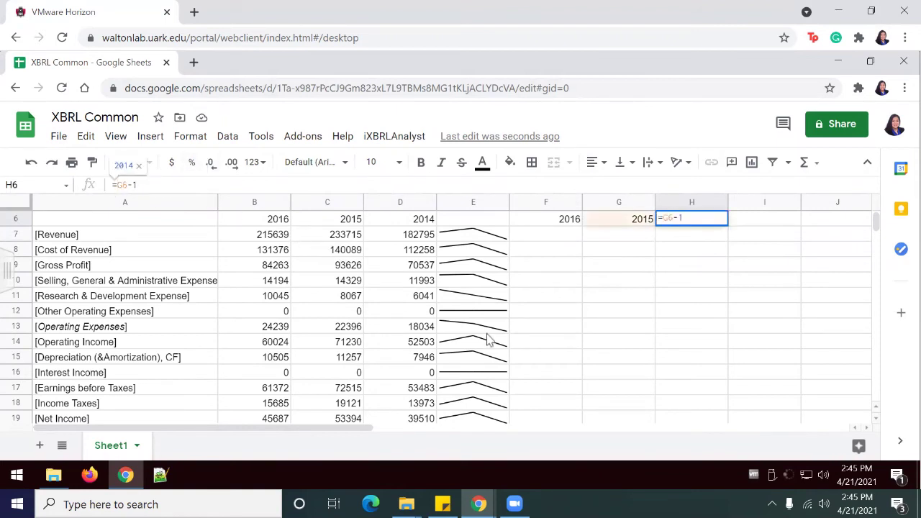
key("Return")
left_click(665, 312)
left_click(570, 239)
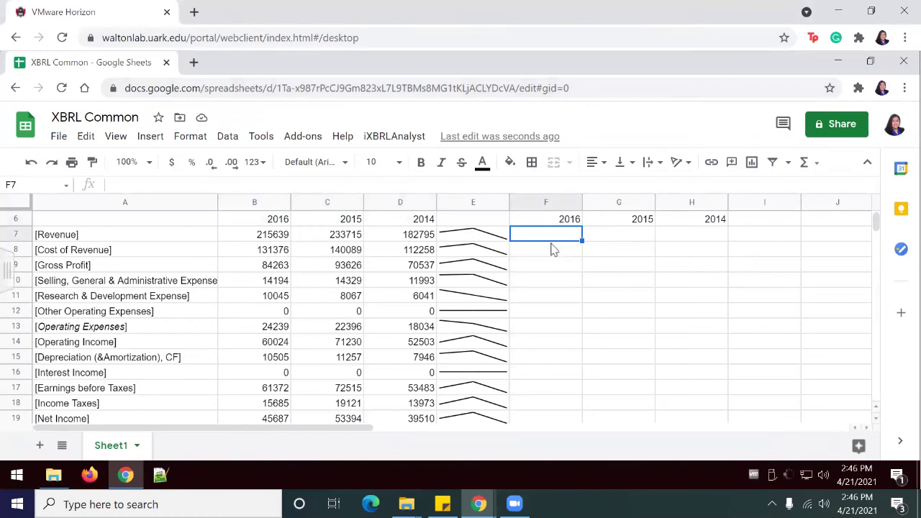
- Enter =B7/B$7 in F7 and fill it down to F19 for 2016 ratios
type("=")
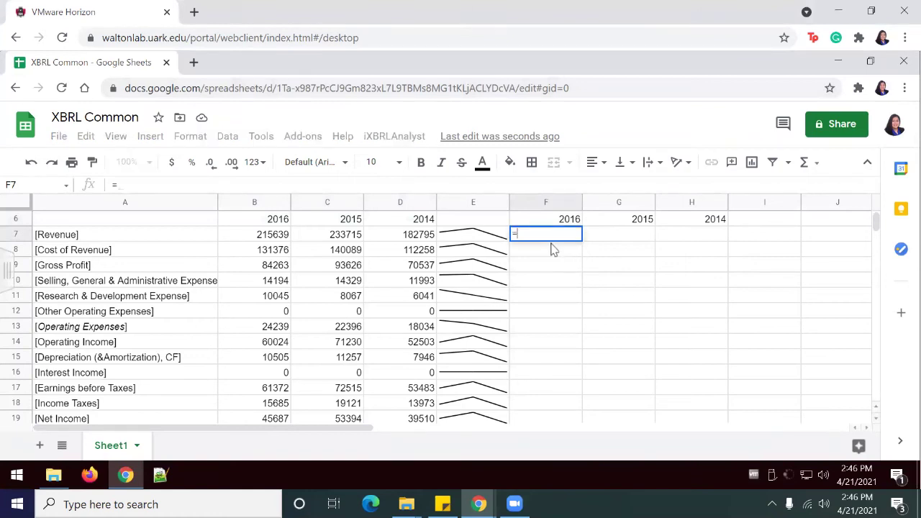
type("B7")
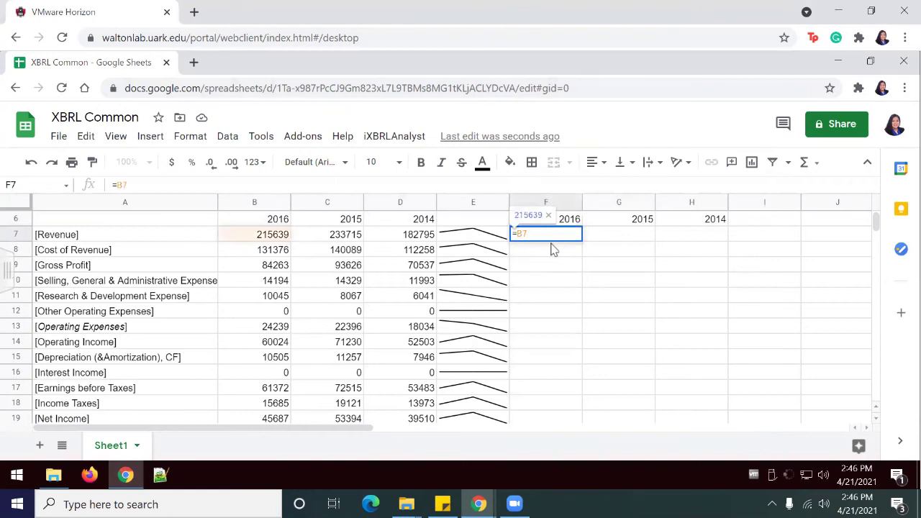
type("/")
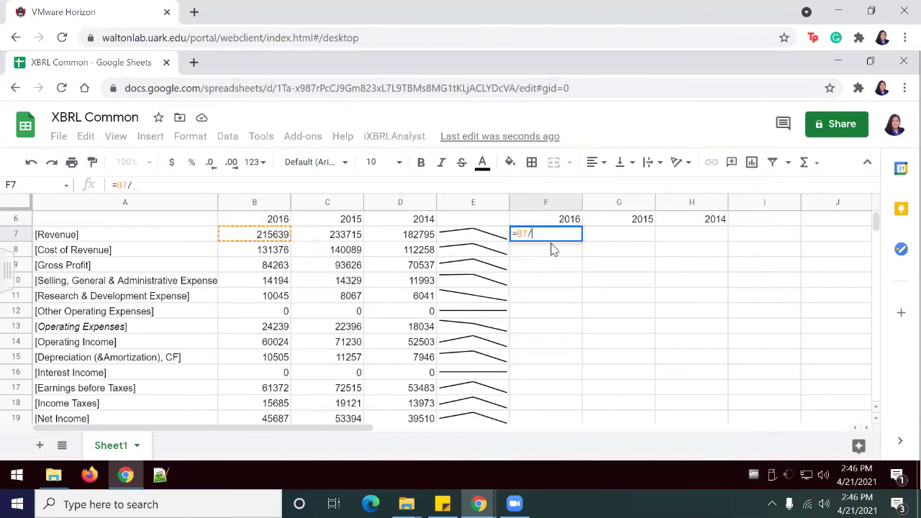
type("B$")
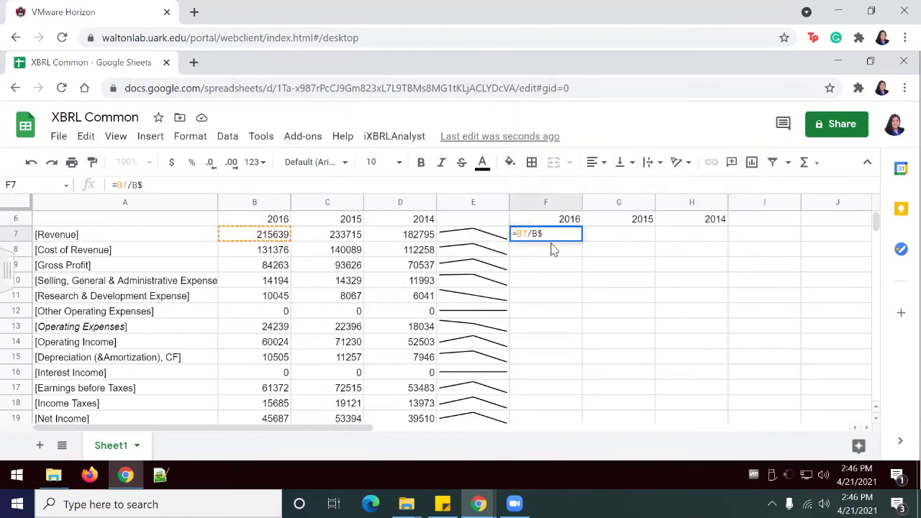
type("7")
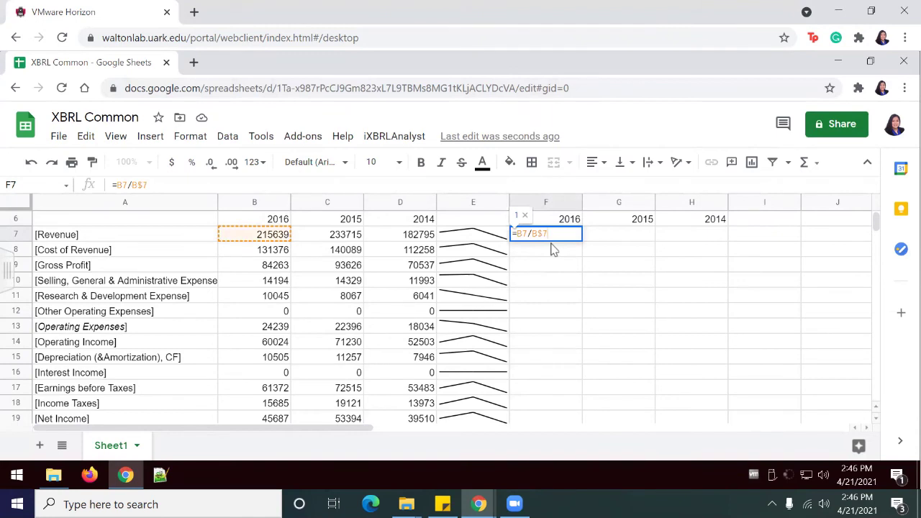
key("Return")
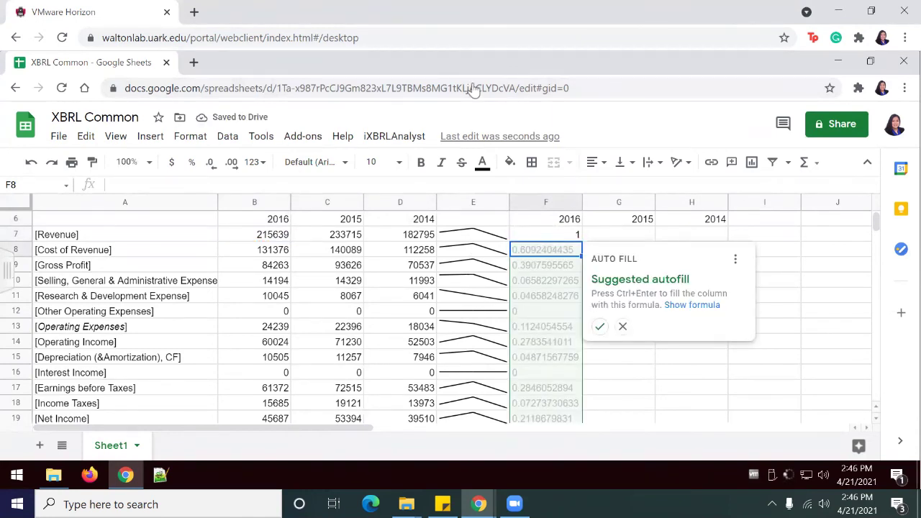
key("Up")
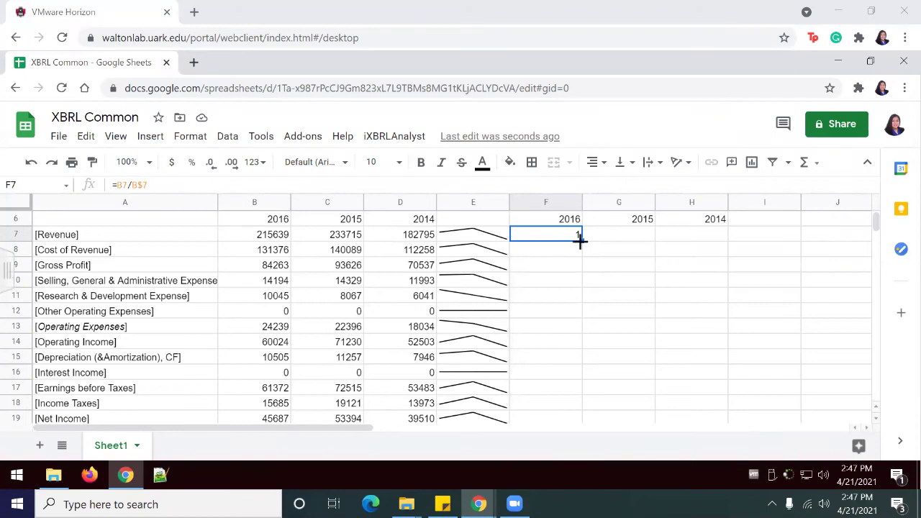
left_click_drag(581, 241, 585, 463)
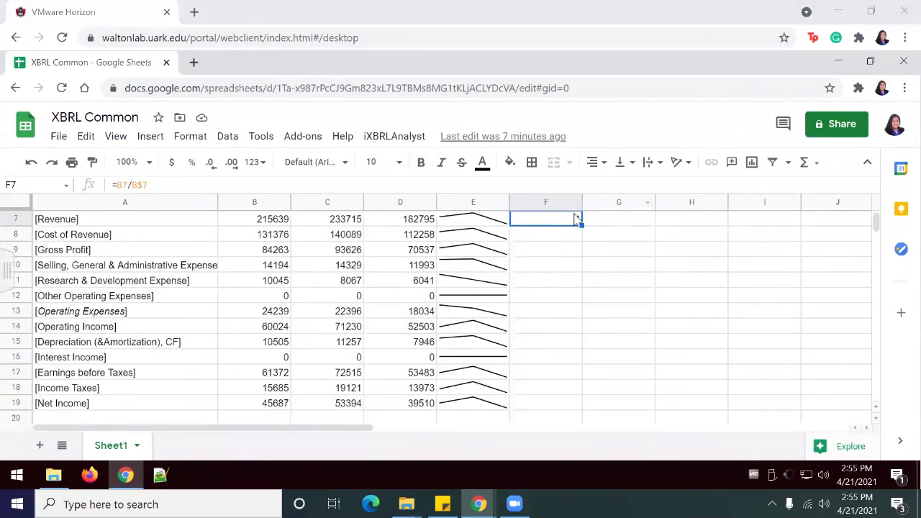
left_click_drag(581, 224, 575, 400)
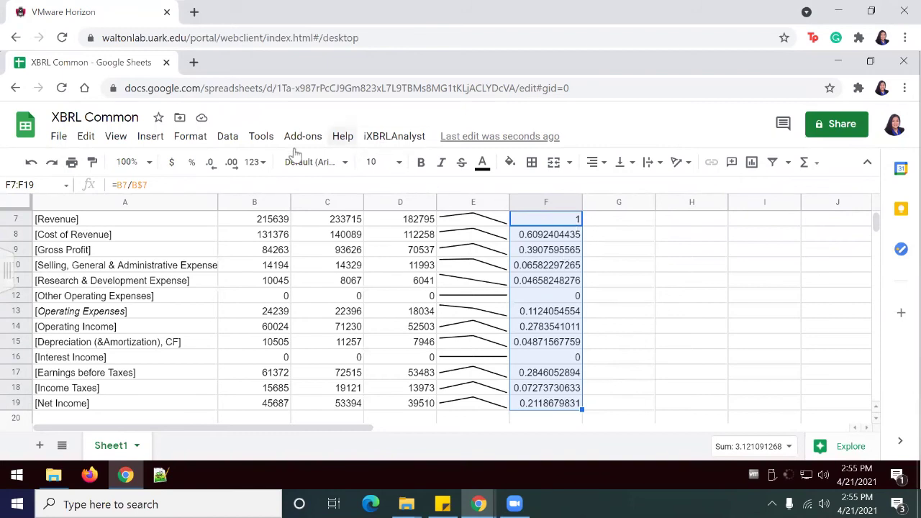
- Format F7:F19 as Percent, showing 100.00% Revenue down to 21.19% Net Income
left_click(184, 144)
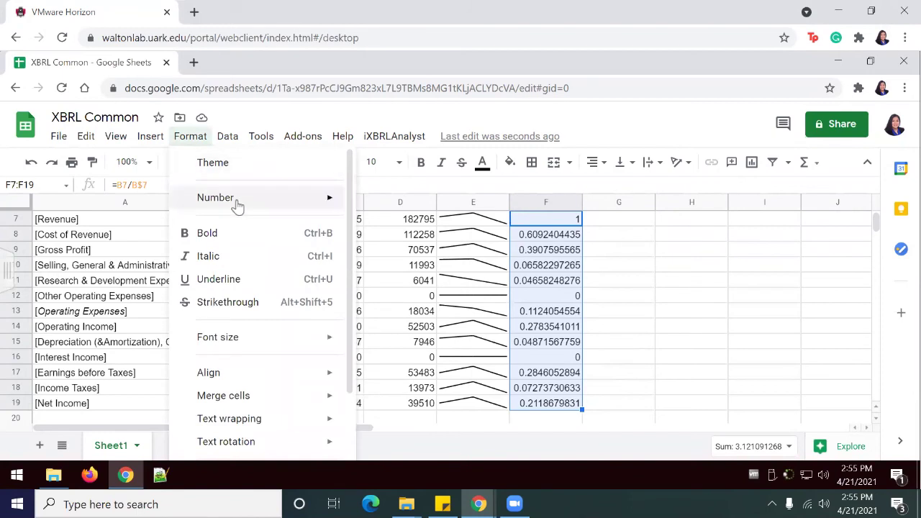
mouse_move(241, 205)
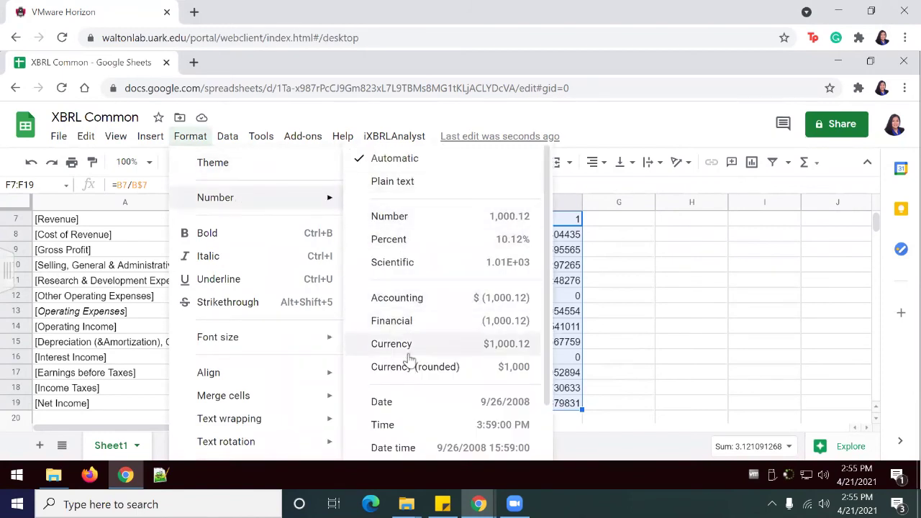
left_click(436, 243)
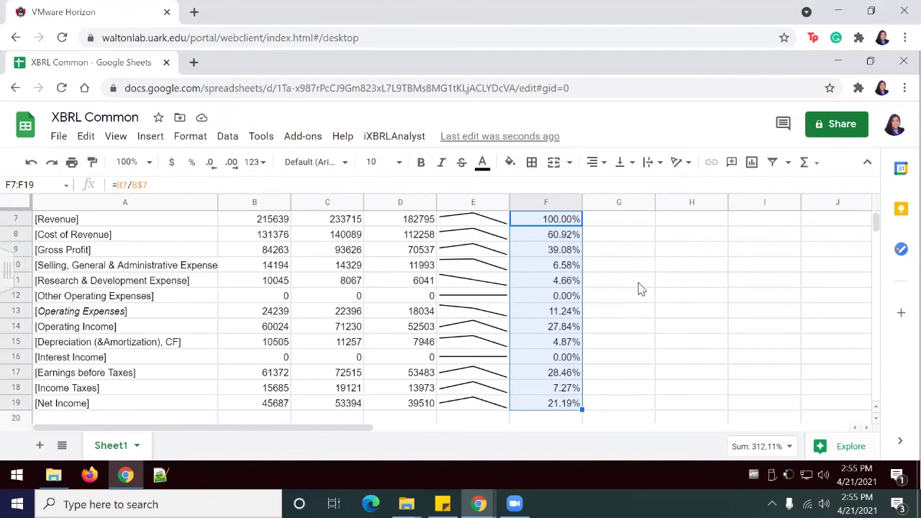
- Fill the column F percent formulas right into columns G and H for 2015 and 2014
left_click(623, 387)
scroll(558, 259, "up", 3)
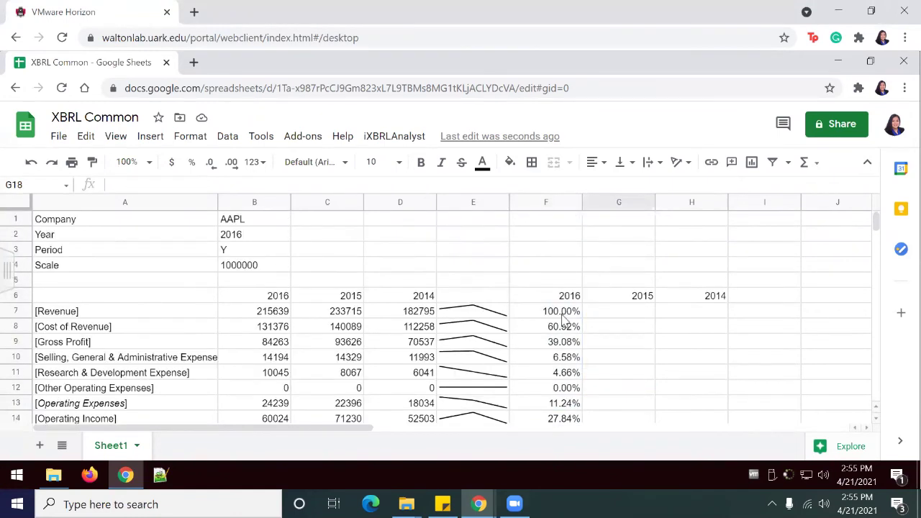
left_click_drag(566, 311, 727, 289)
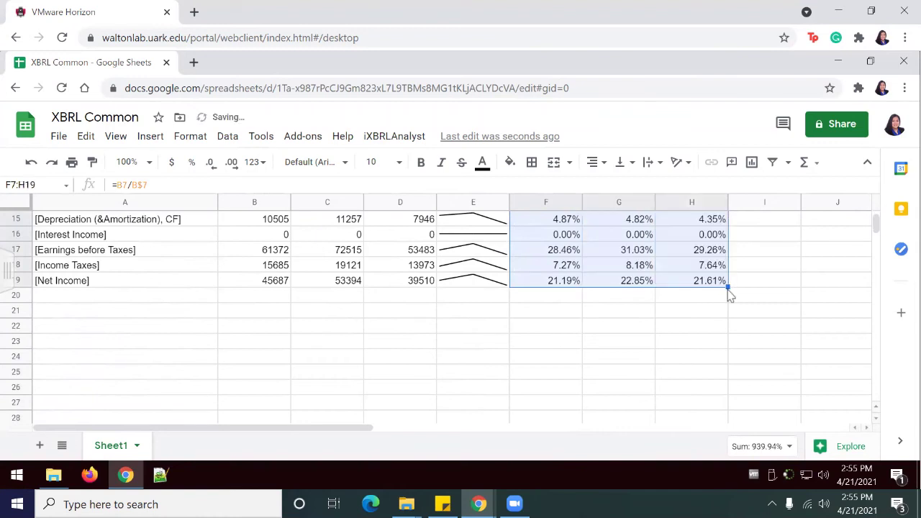
left_click(703, 328)
scroll(659, 310, "up", 5)
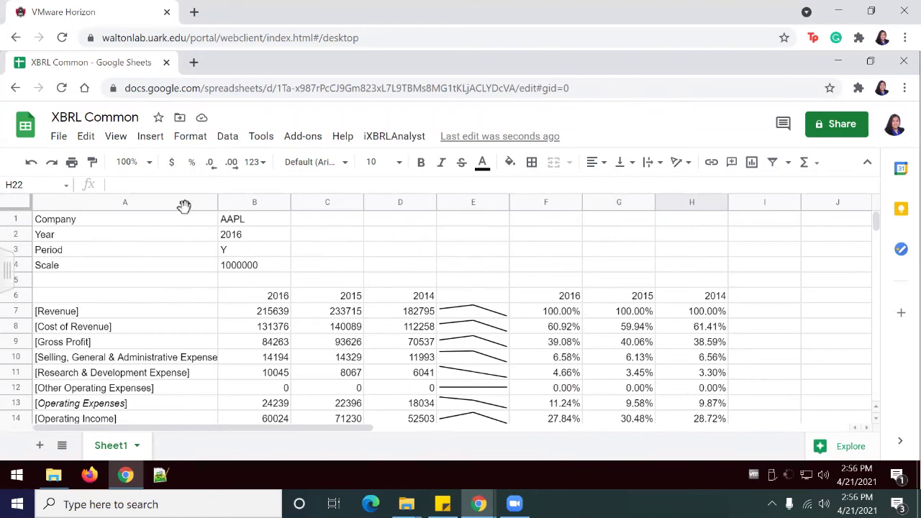
- Inspect the 2016 Revenue formula and the income statement and percentage values
left_click(254, 223)
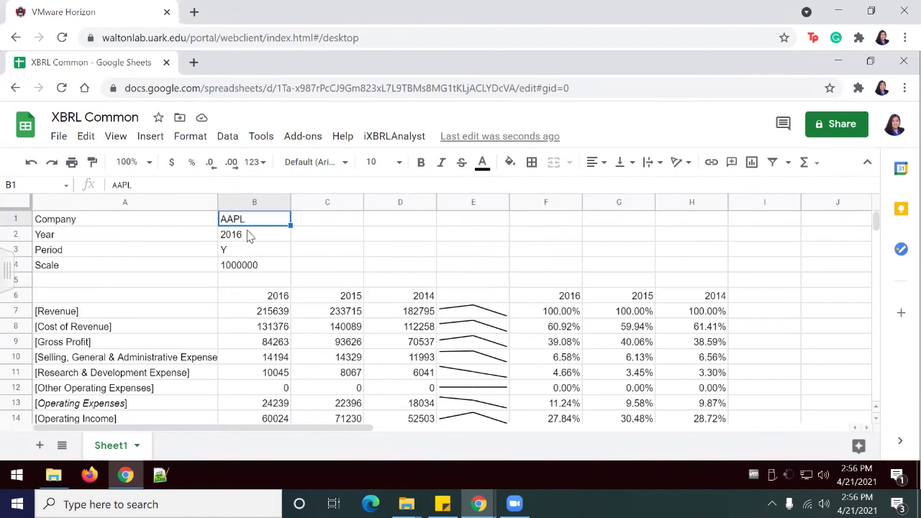
left_click(263, 317)
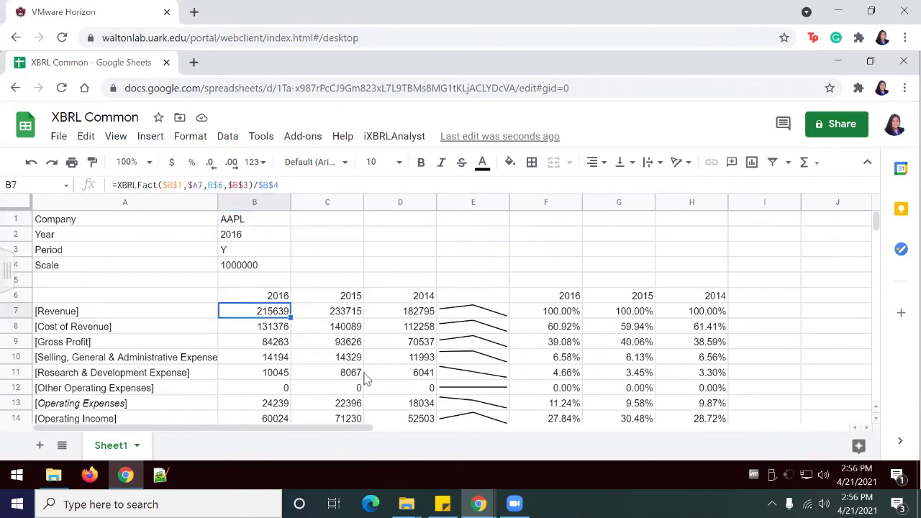
left_click_drag(317, 357, 426, 403)
left_click_drag(263, 311, 421, 403)
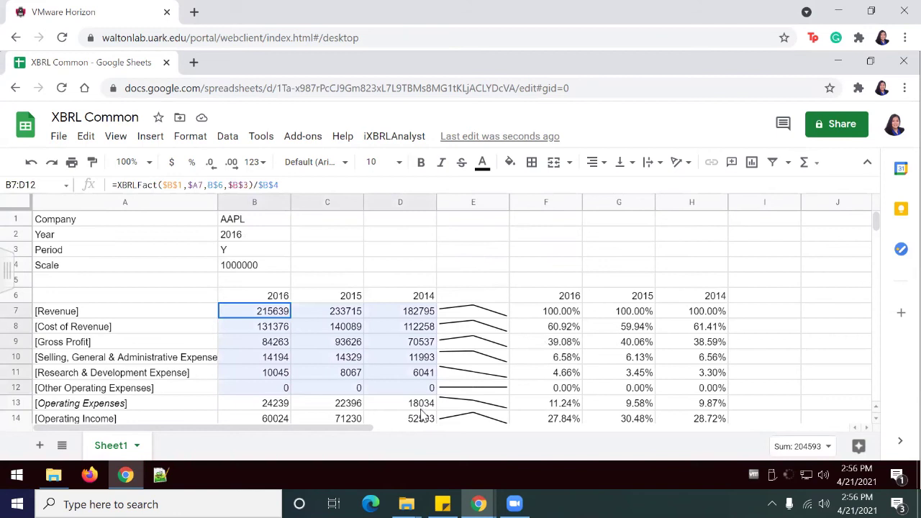
left_click_drag(546, 311, 689, 419)
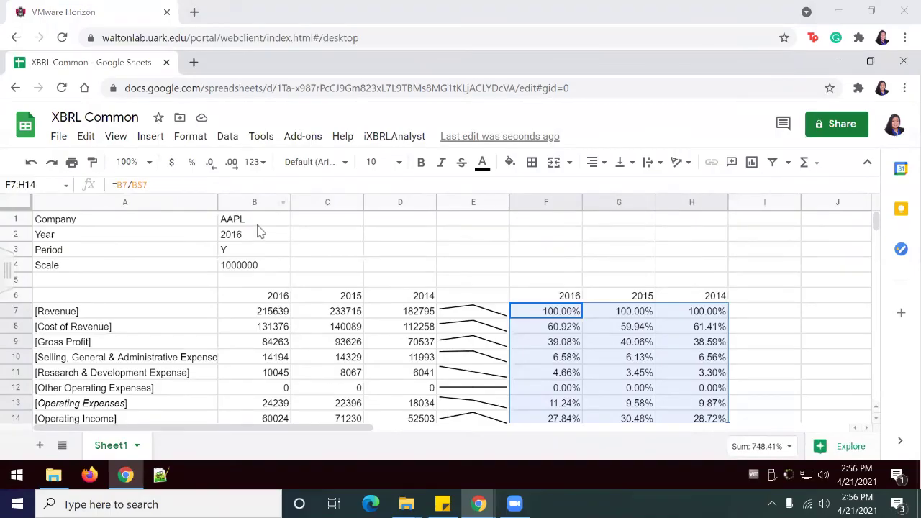
- Change the B1 ticker from AAPL to MSFT to load Microsoft's figures
left_click(257, 227)
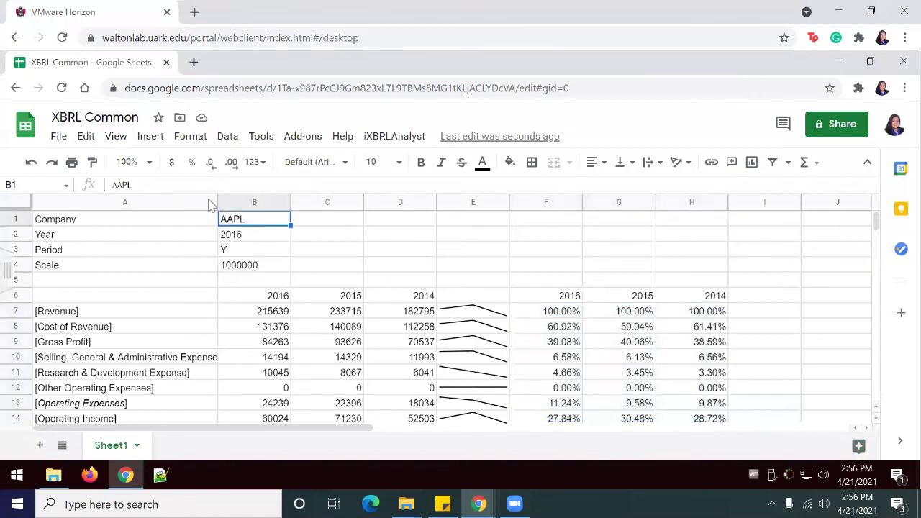
left_click_drag(145, 185, 108, 187)
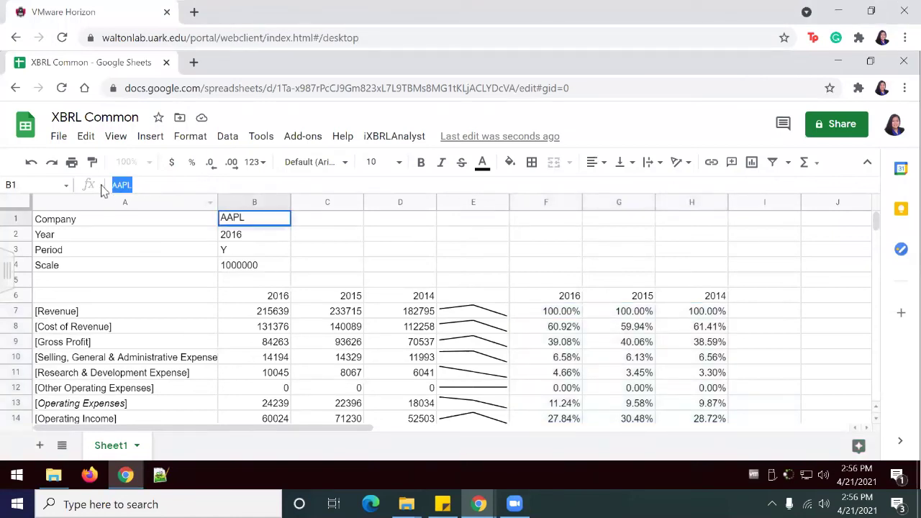
type("msft")
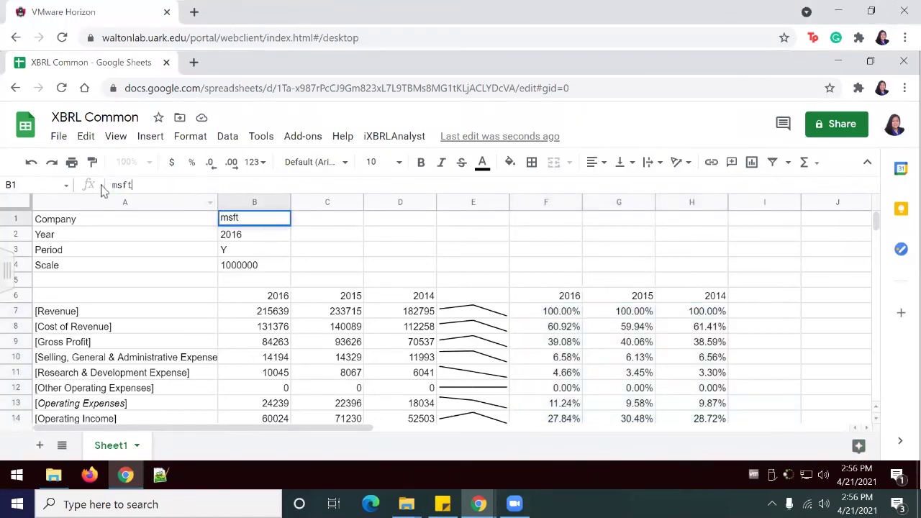
type("MSFT")
key("Return")
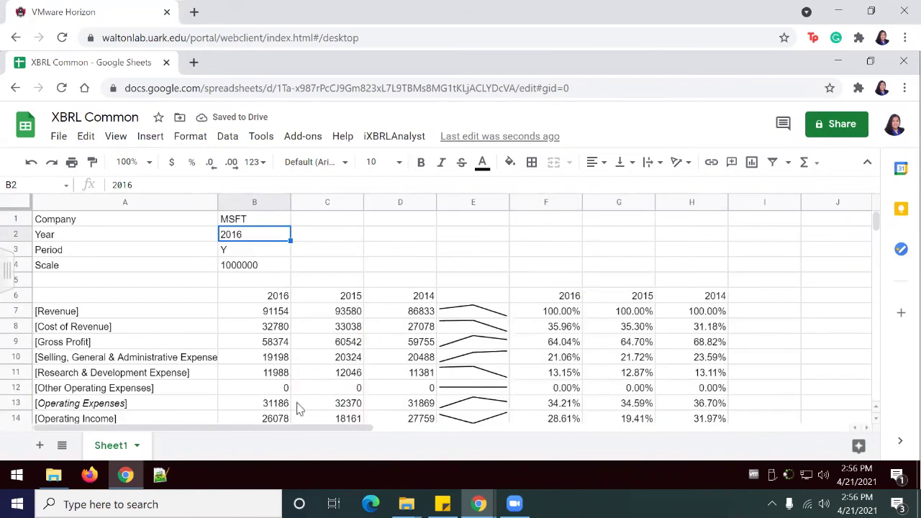
scroll(612, 368, "down", 3)
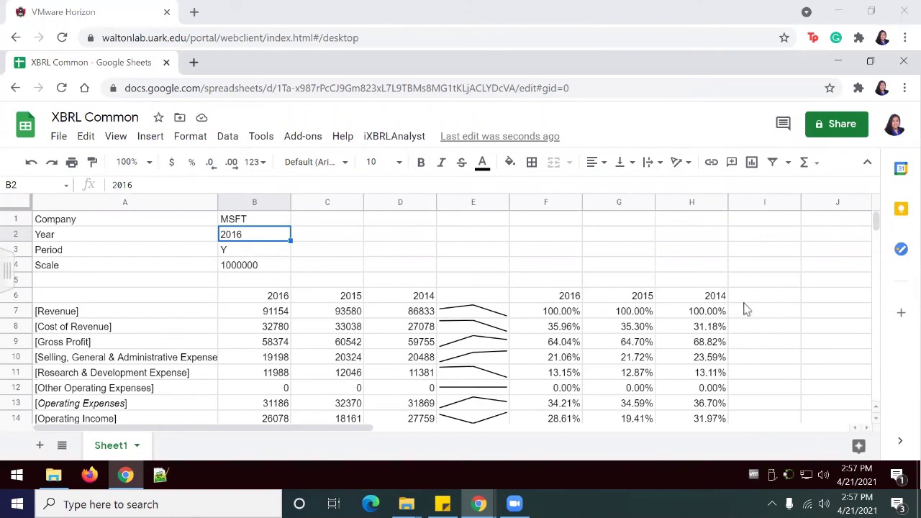
- Start a formula in I7 and delete the mistakenly accepted SPLIT function
left_click(758, 311)
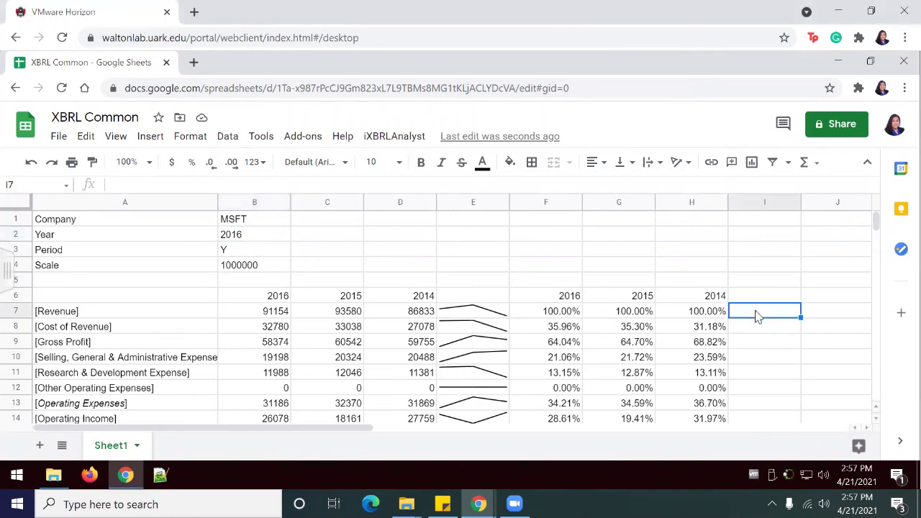
type("=")
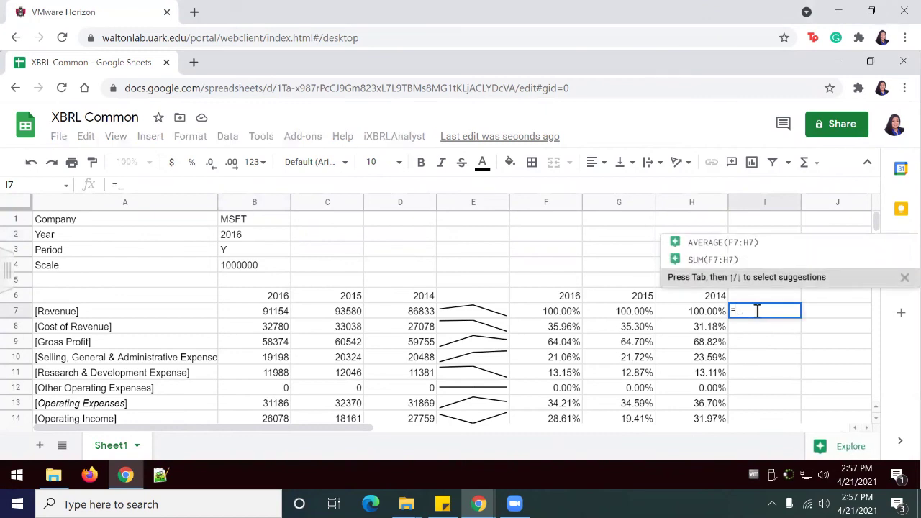
type("SP")
key("Tab")
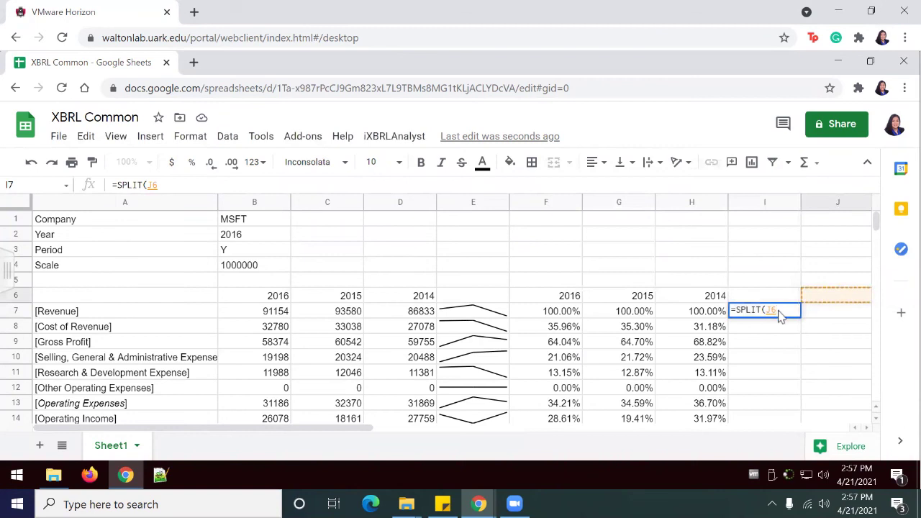
left_click(807, 296)
left_click(784, 172)
left_click_drag(784, 310, 730, 315)
key("BackSpace")
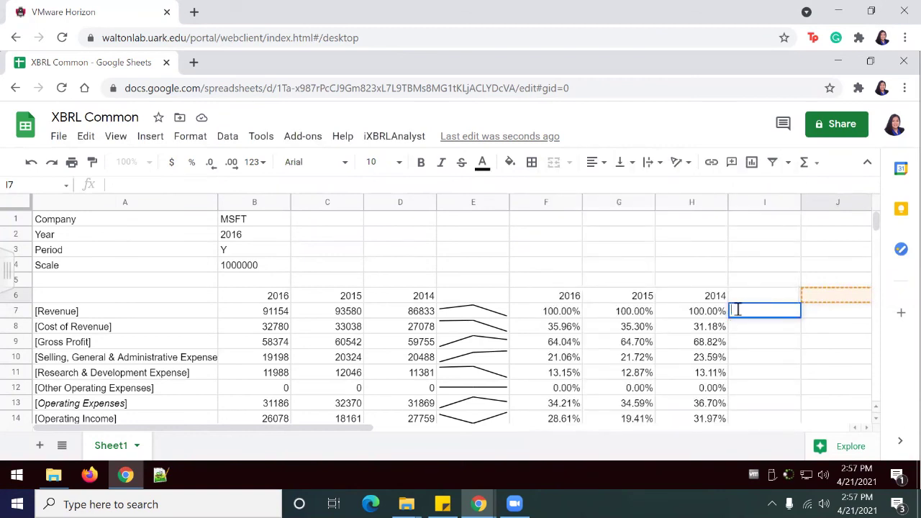
- Enter =SPARKLINE(F7:H7) in I7 to chart Revenue's percent-of-revenue trend
type("=SPAR")
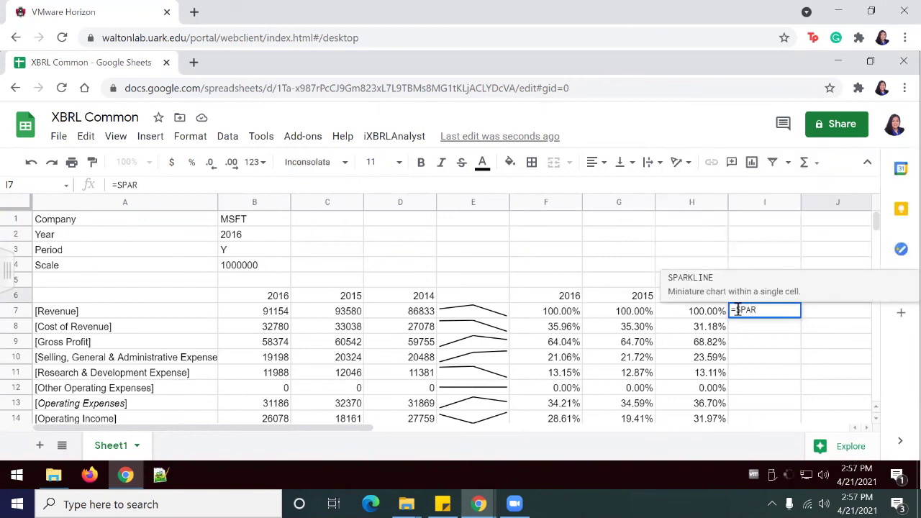
key("Tab")
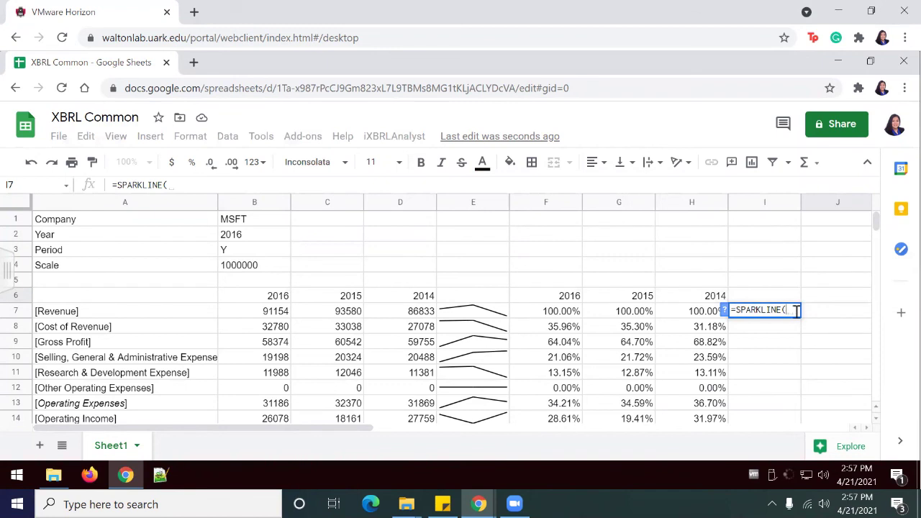
type("I")
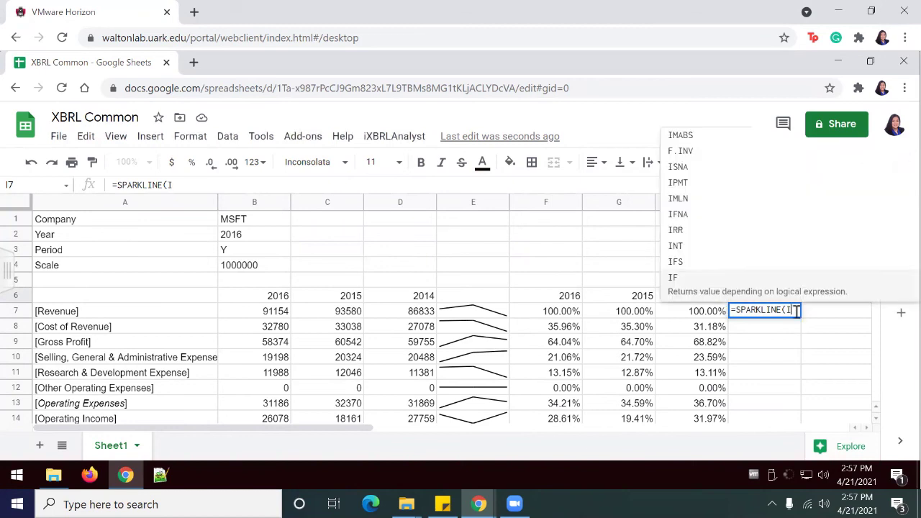
type("7:")
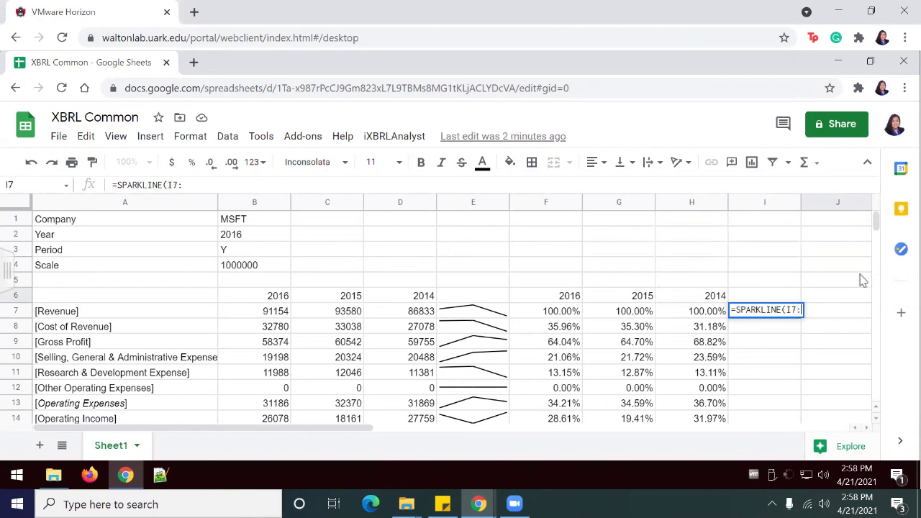
key("BackSpace")
type("_")
key("BackSpace")
type(")")
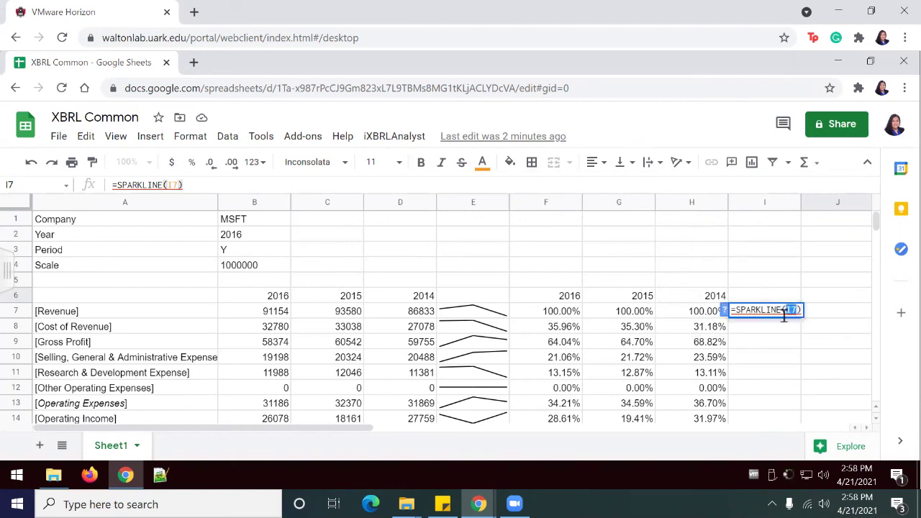
type("f")
key("BackSpace")
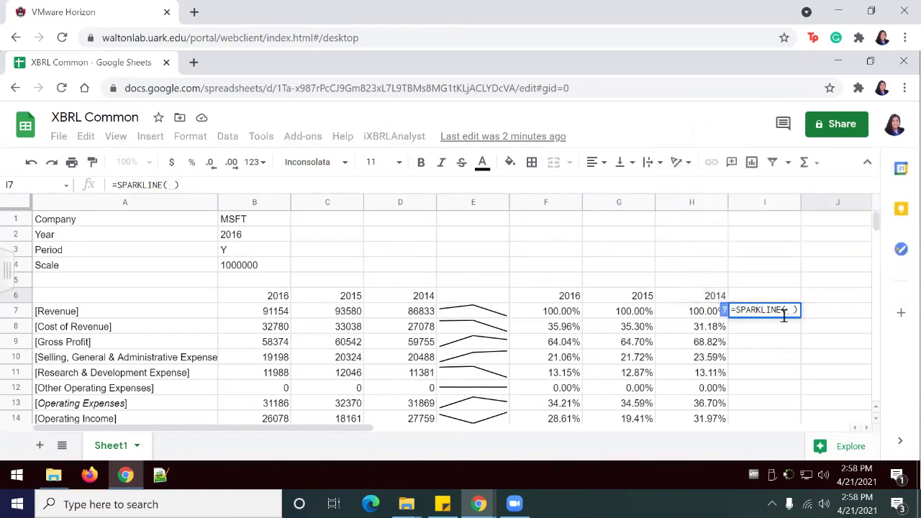
type("F7:")
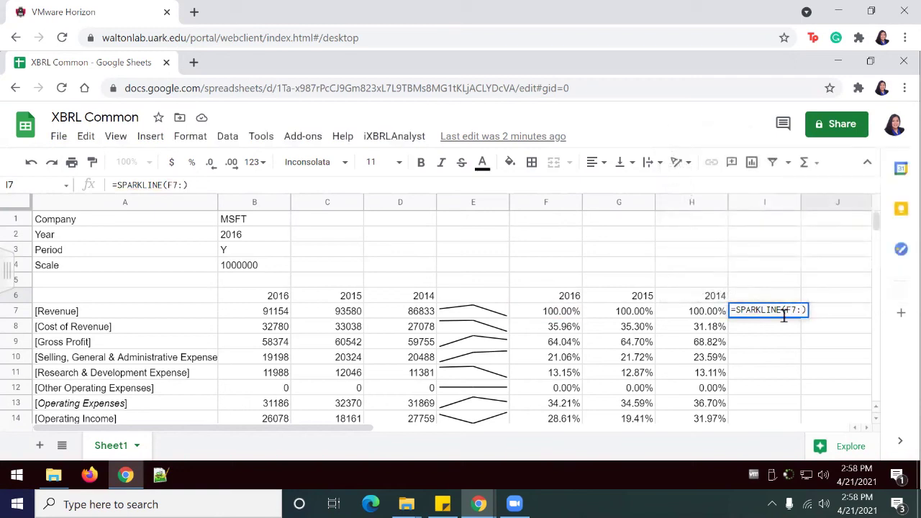
type("H7")
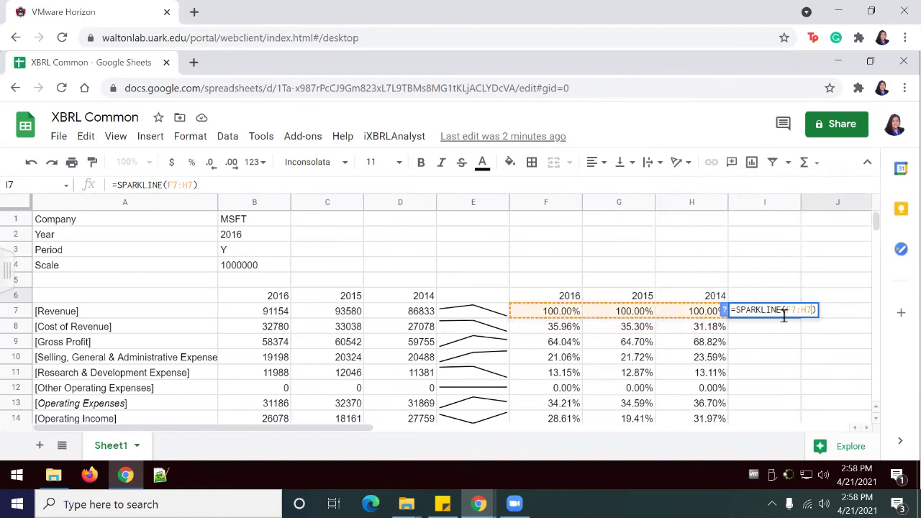
type(")")
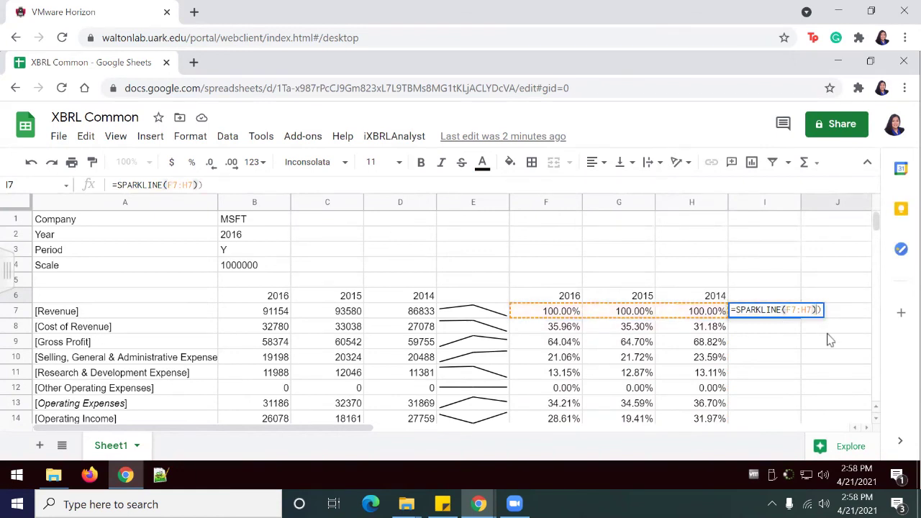
key("Return")
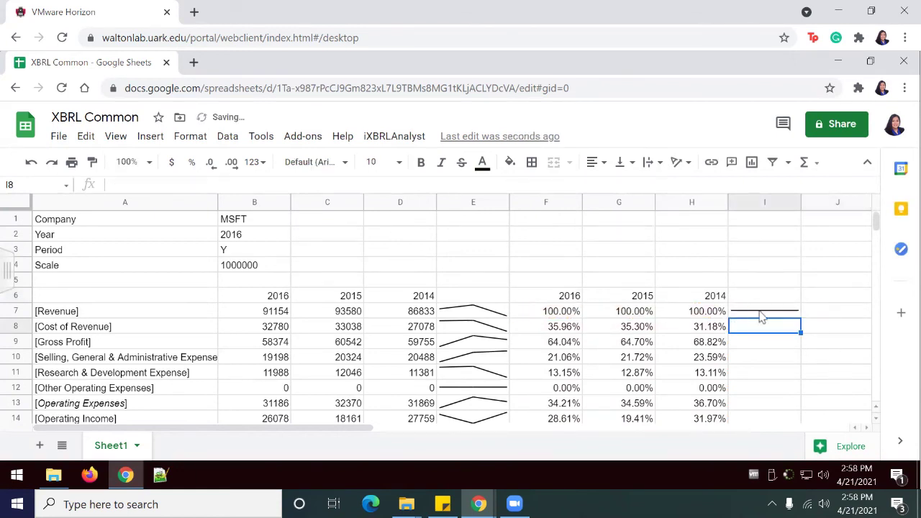
- Copy the I7 sparkline down column I through Net Income in row 19
left_click(760, 313)
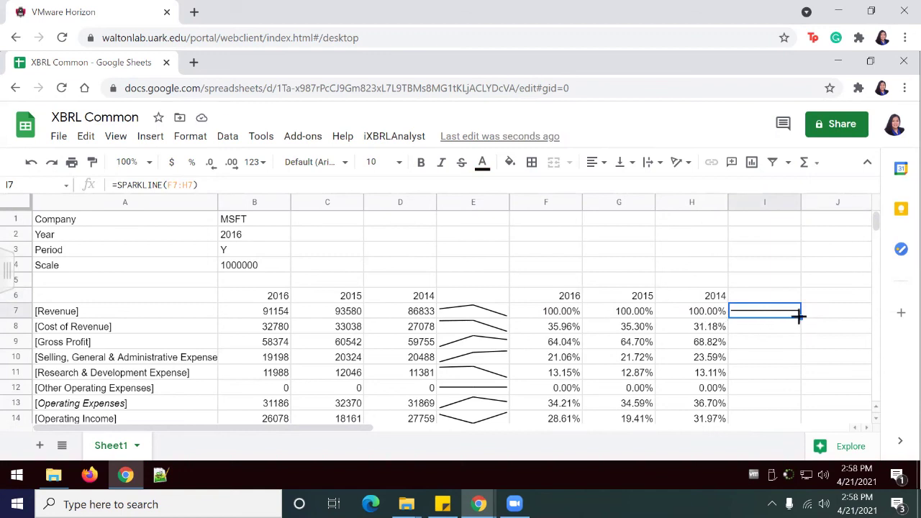
double_click(802, 318)
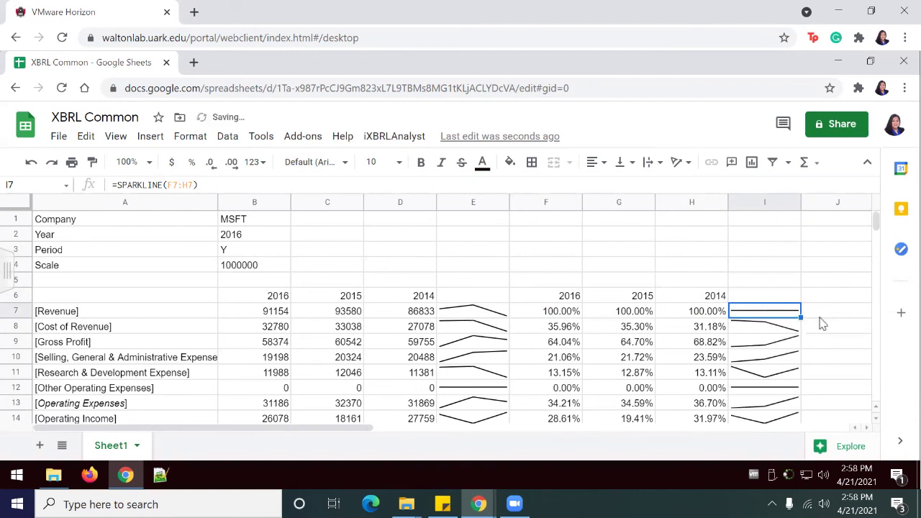
scroll(840, 320, "down", 3)
scroll(827, 306, "up", 3)
scroll(769, 294, "down", 3)
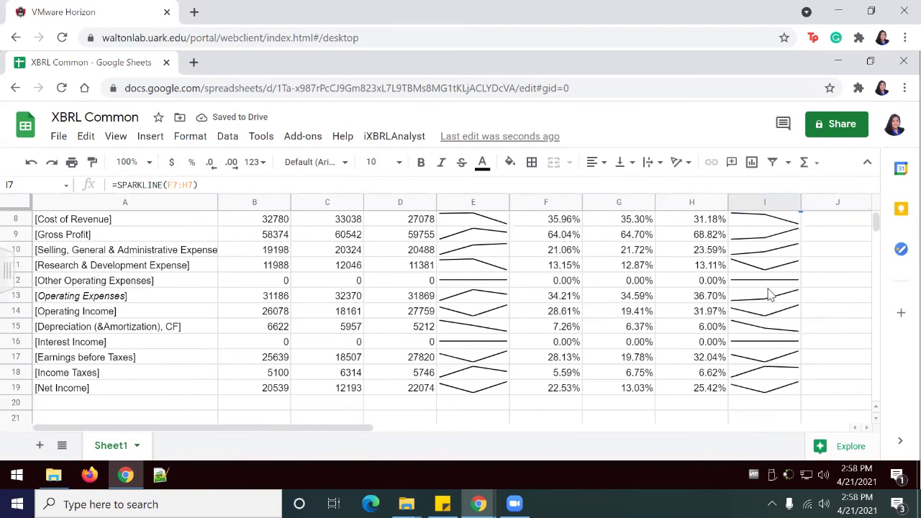
scroll(769, 294, "up", 3)
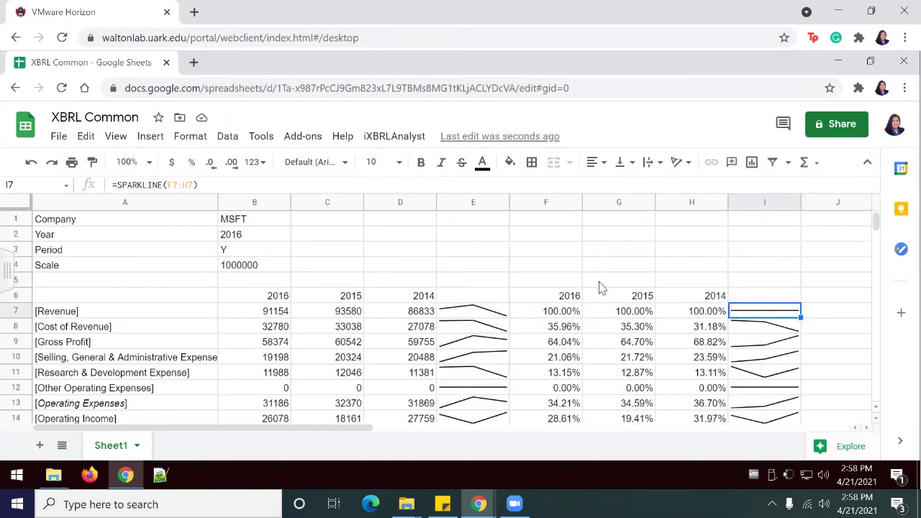
- Change the company ticker in B1 back to AAPL
left_click(245, 225)
type("aap")
key("BackSpace")
key("BackSpace")
key("BackSpace")
type("A")
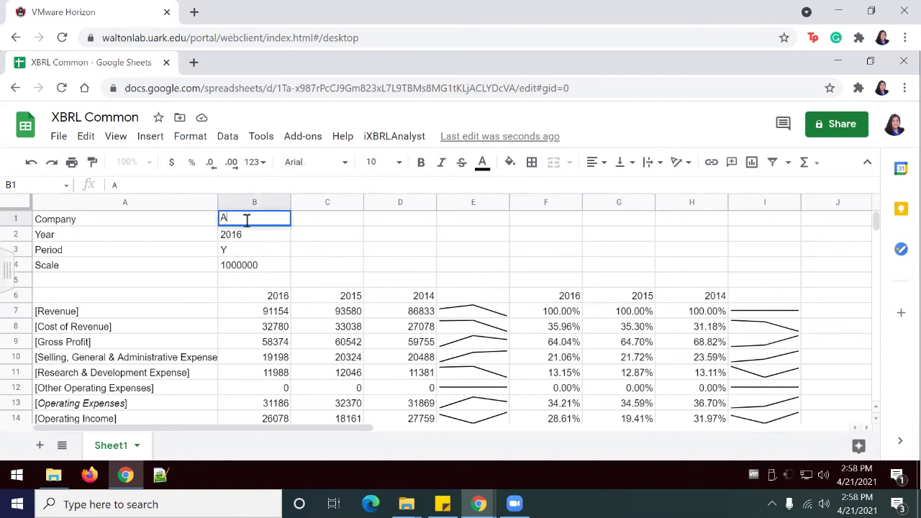
type("APL")
key("Return")
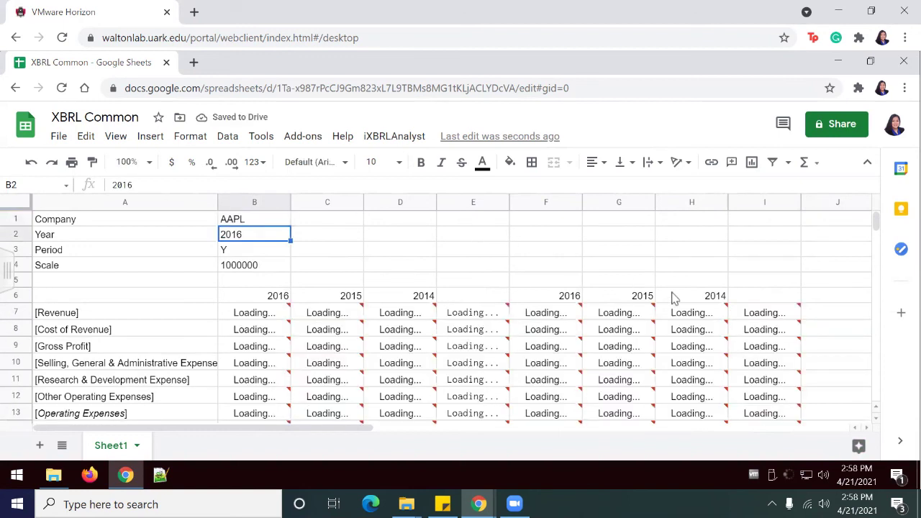
- Check that the I7 sparklines have reloaded with Apple's data, e.g. Revenue 215639
left_click(770, 314)
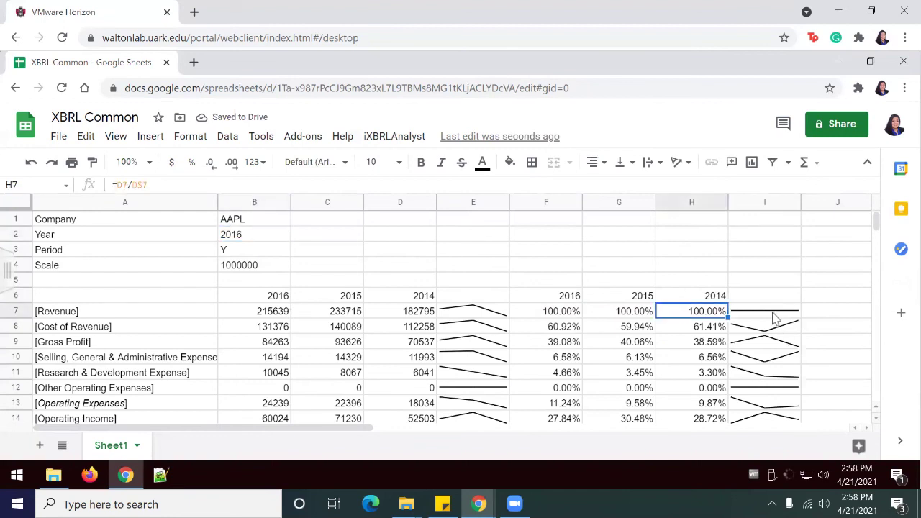
scroll(774, 346, "down", 5)
scroll(773, 345, "up", 5)
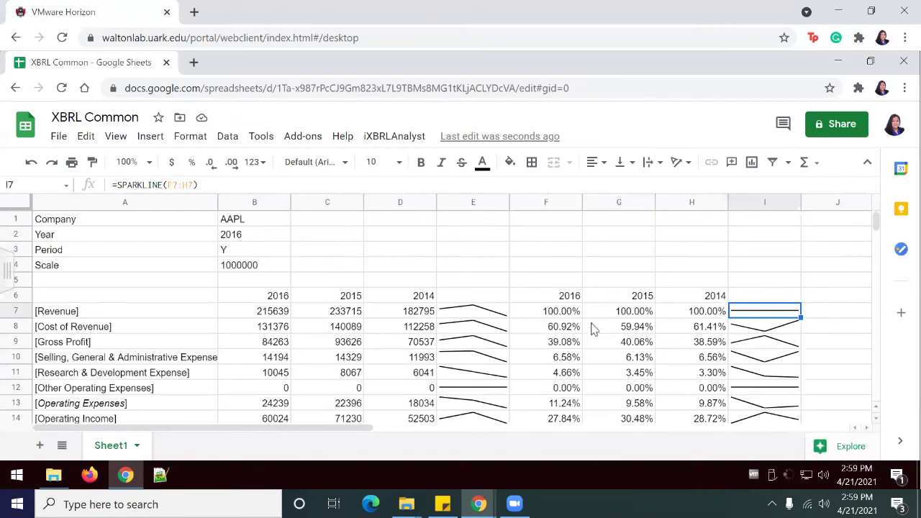